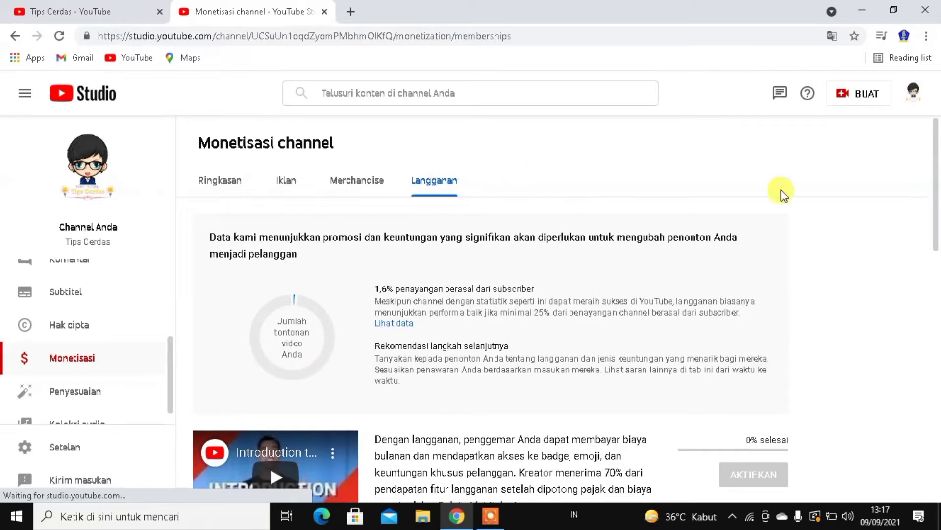
Start setting up the member-exclusive perks and choose the three-level (Tiga level) template
{"action": "left_click_drag", "start_coordinate": [933, 194], "coordinate": [937, 307]}
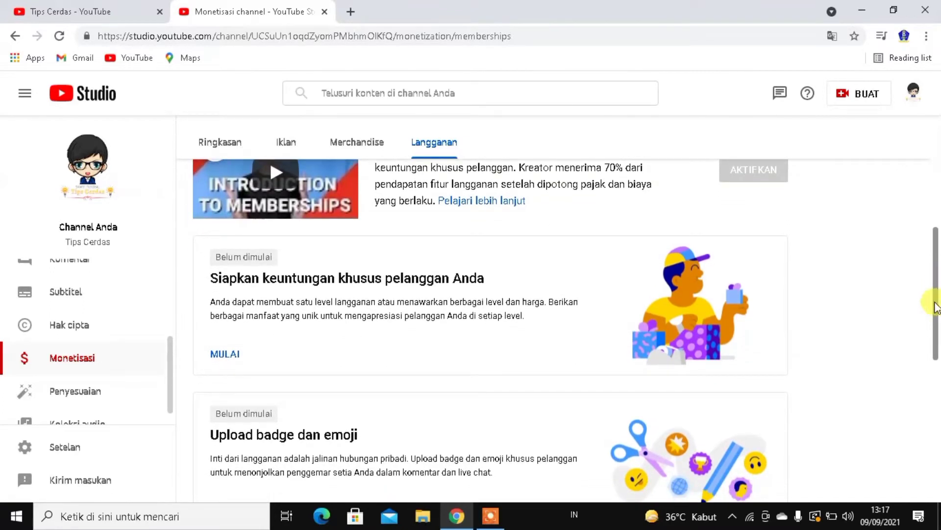
{"action": "left_click", "coordinate": [224, 360]}
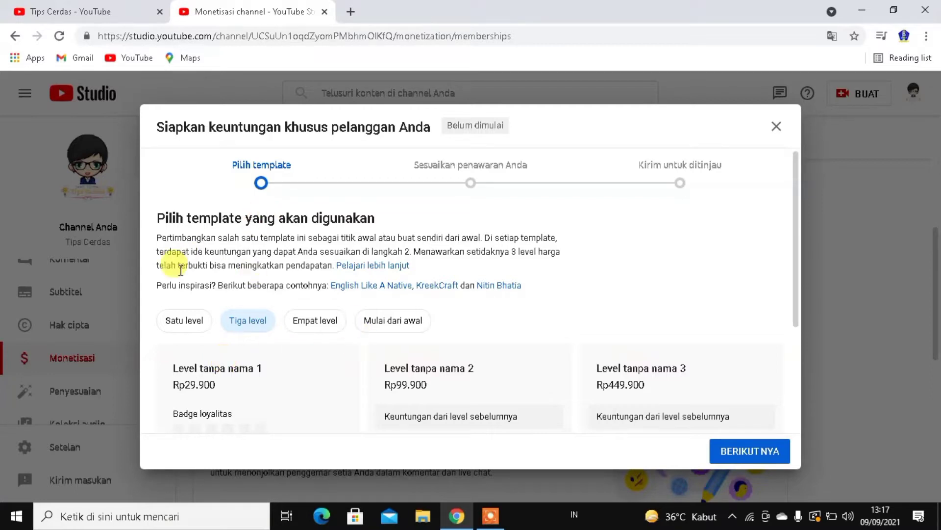
{"action": "left_click", "coordinate": [176, 325]}
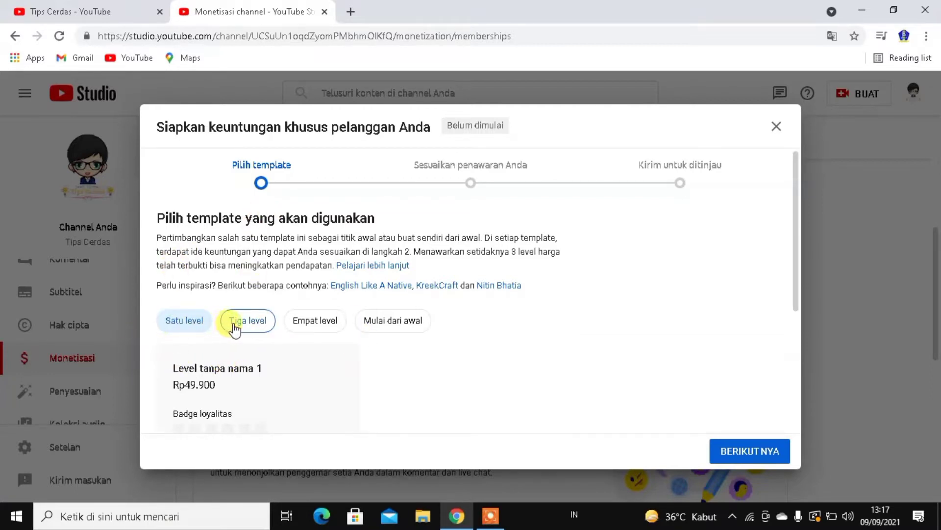
{"action": "left_click", "coordinate": [233, 324]}
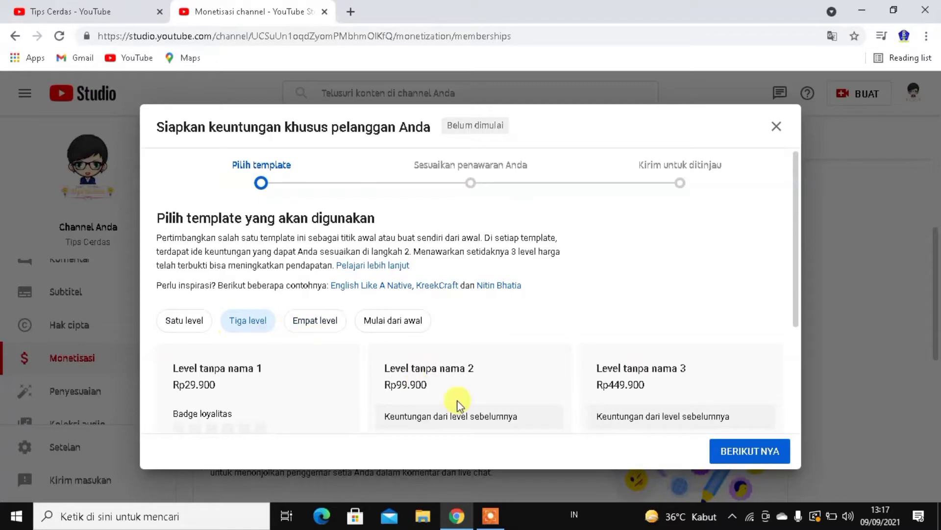
Review the three-level template's perks and introductory videos, and proceed to customizing the offer
{"action": "left_click_drag", "start_coordinate": [796, 246], "coordinate": [811, 392]}
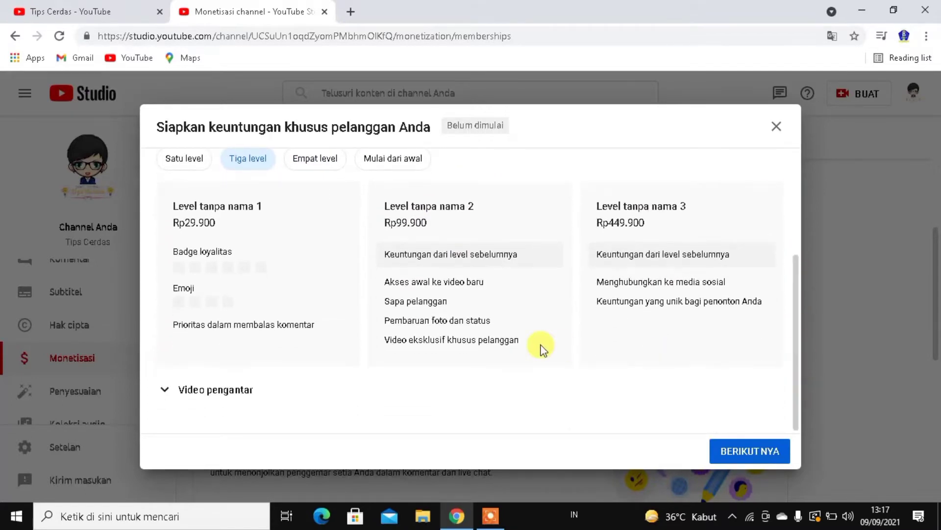
{"action": "left_click", "coordinate": [167, 390]}
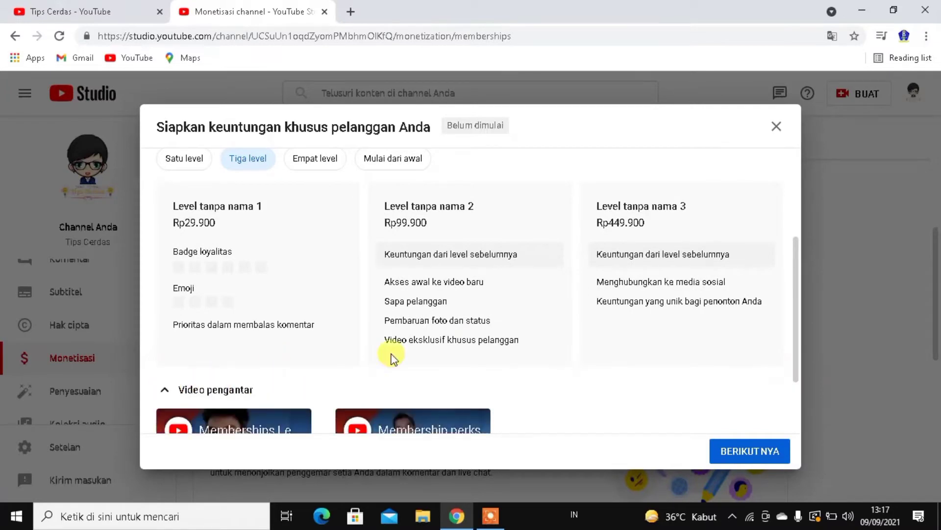
{"action": "left_click_drag", "start_coordinate": [794, 313], "coordinate": [802, 390]}
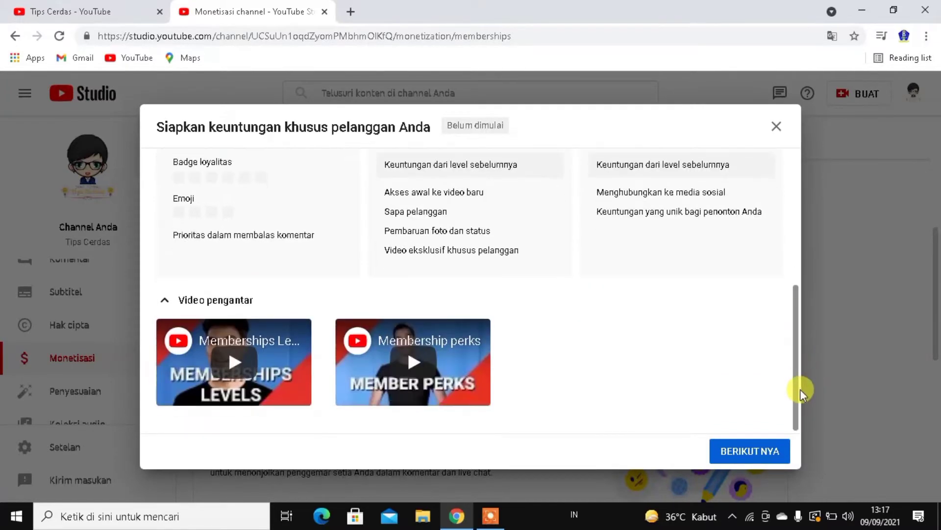
{"action": "left_click_drag", "start_coordinate": [804, 345], "coordinate": [800, 214]}
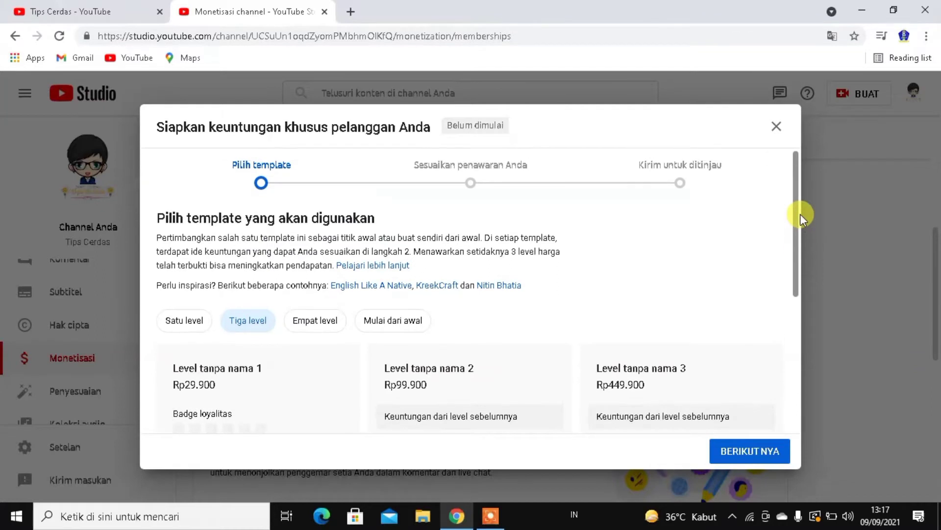
{"action": "left_click", "coordinate": [472, 182]}
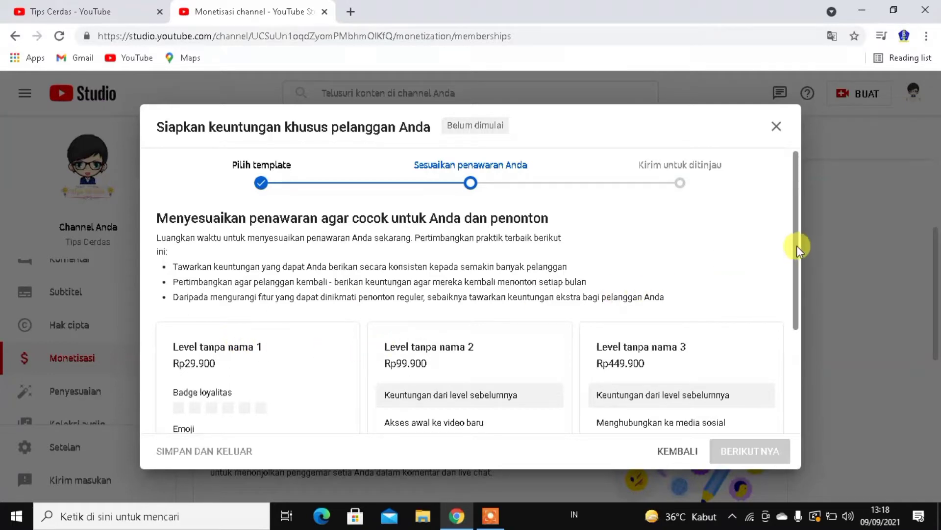
Edit the first membership level, setting its monthly price to Rp4.900 and its name to "Pelanggan Epic"
{"action": "left_click_drag", "start_coordinate": [795, 243], "coordinate": [808, 342]}
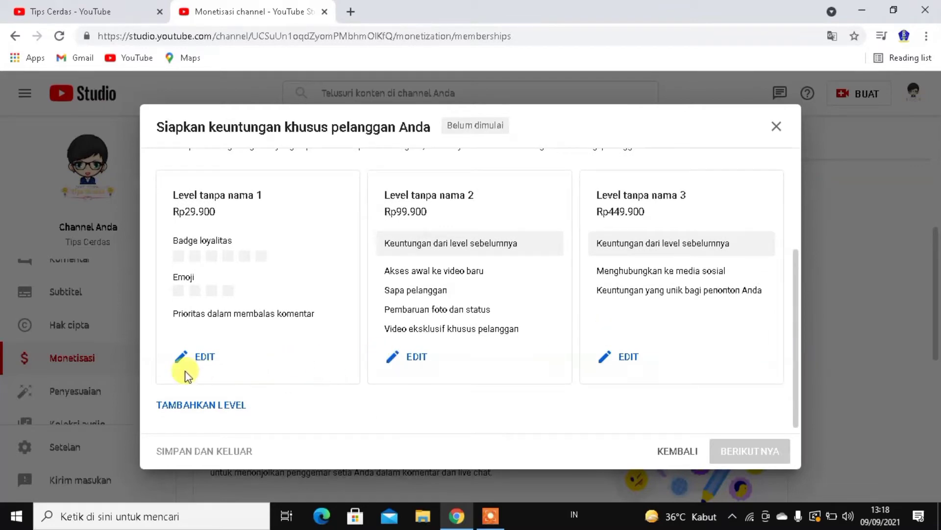
{"action": "left_click", "coordinate": [197, 363]}
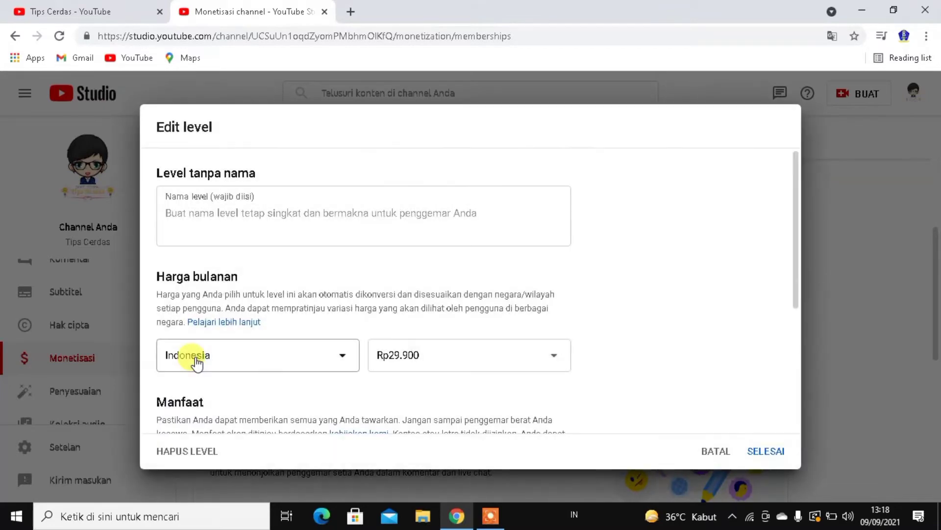
{"action": "left_click", "coordinate": [556, 357]}
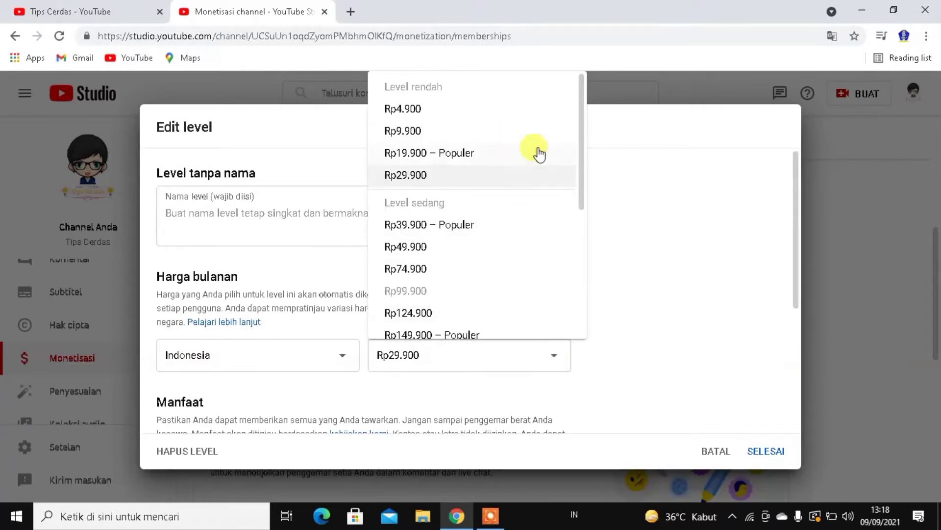
{"action": "left_click", "coordinate": [411, 109]}
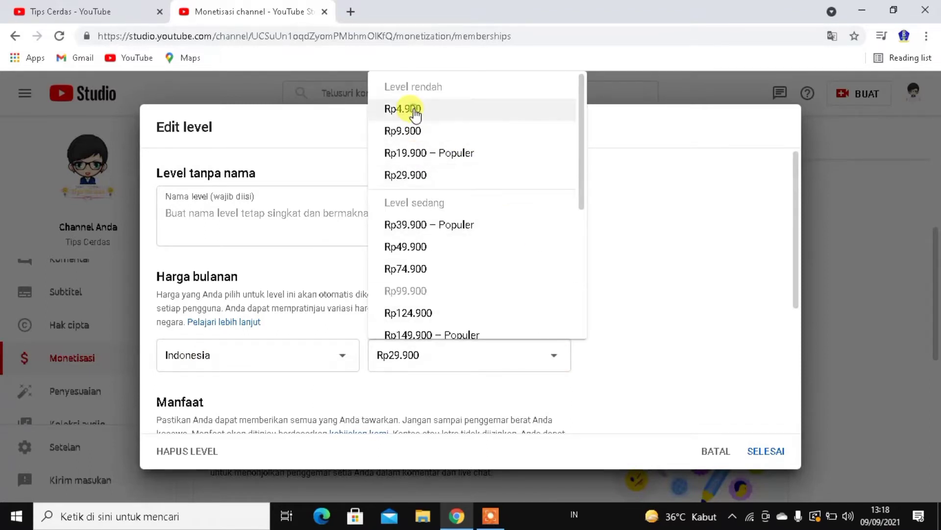
{"action": "left_click", "coordinate": [268, 227]}
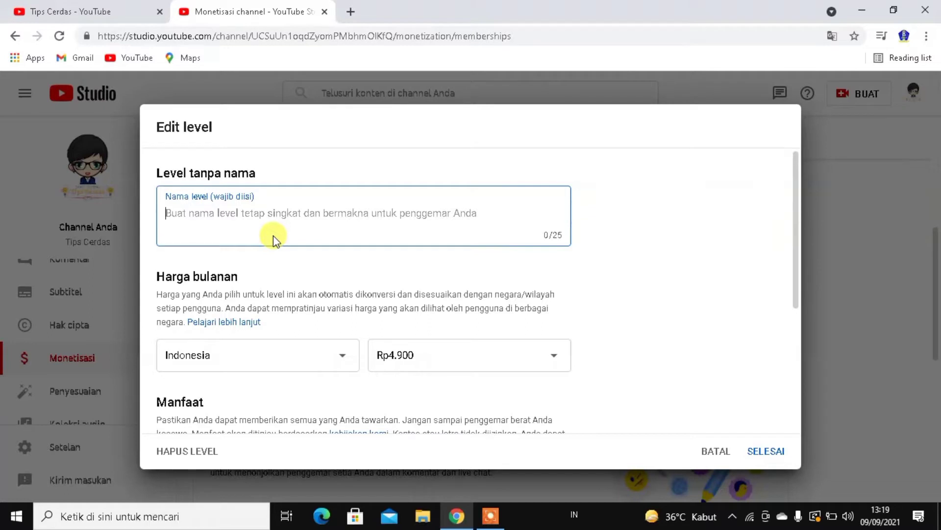
{"action": "type", "text": "Pelanggan Epic"}
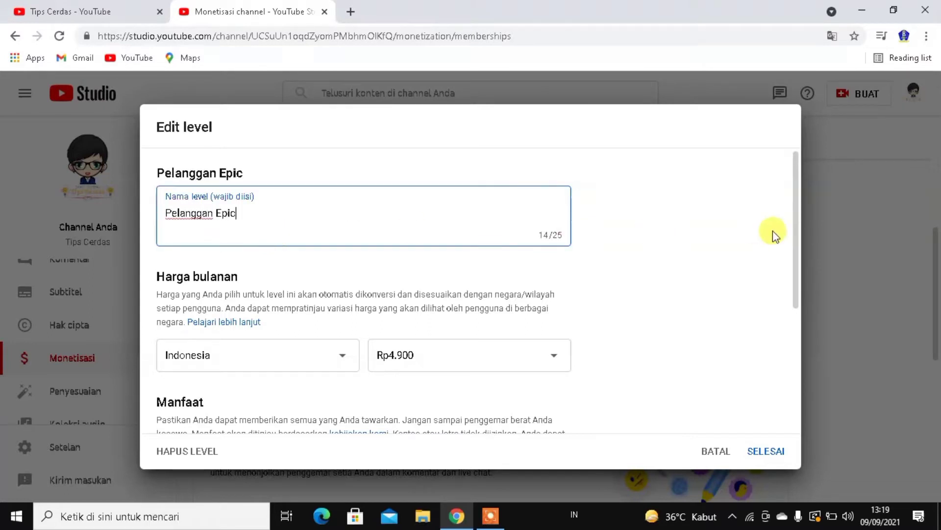
Add a new perk entry to the Pelanggan Epic level and save the level
{"action": "left_click_drag", "start_coordinate": [796, 238], "coordinate": [795, 396]}
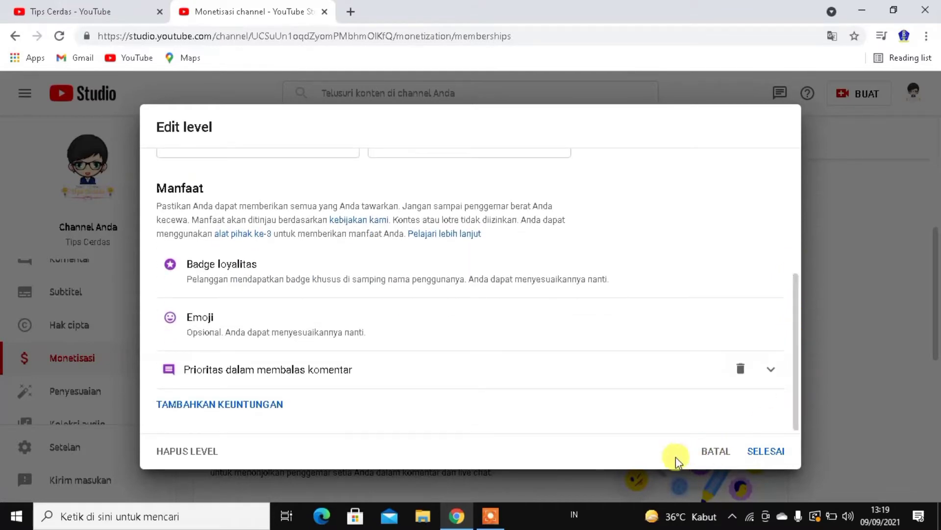
{"action": "left_click", "coordinate": [256, 413]}
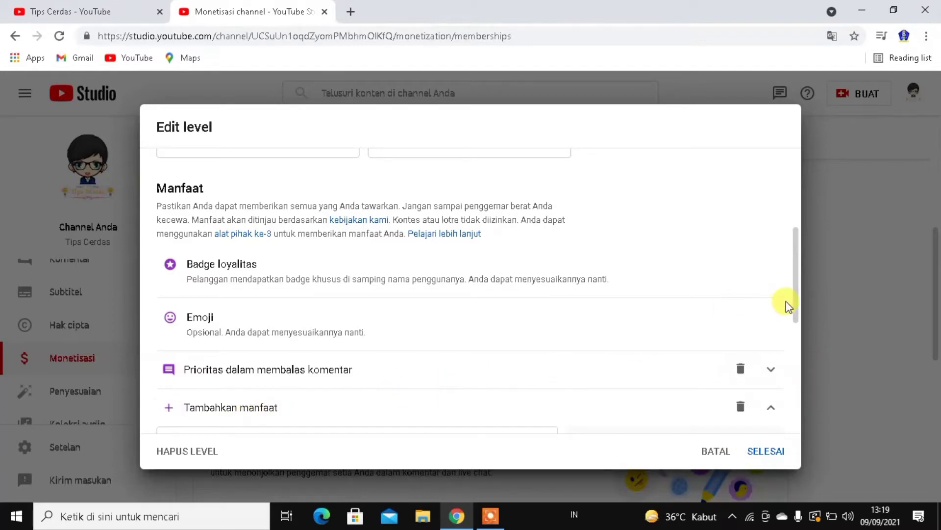
{"action": "left_click_drag", "start_coordinate": [793, 302], "coordinate": [797, 196]}
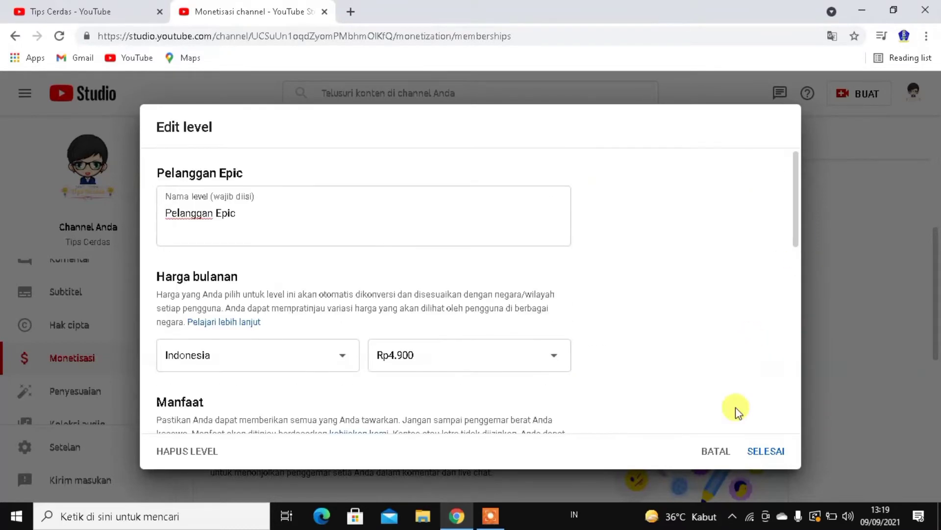
{"action": "left_click", "coordinate": [765, 451]}
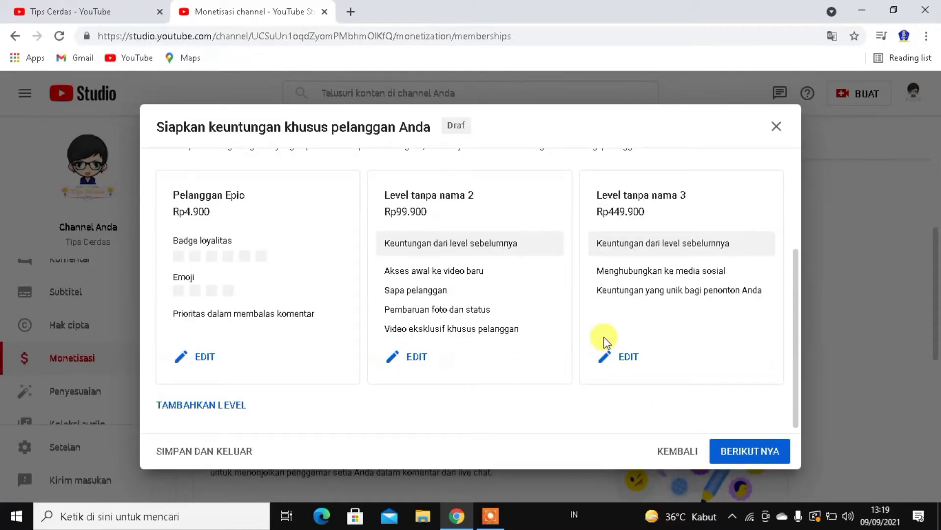
Name the second membership level "Pelanggan Legend", set its monthly price to Rp9.900, and save the level
{"action": "left_click", "coordinate": [394, 361]}
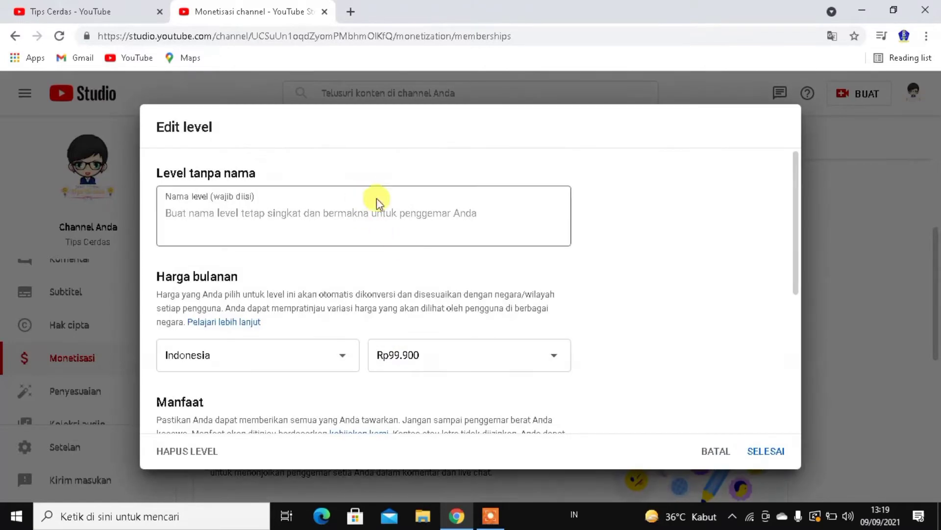
{"action": "left_click", "coordinate": [346, 216]}
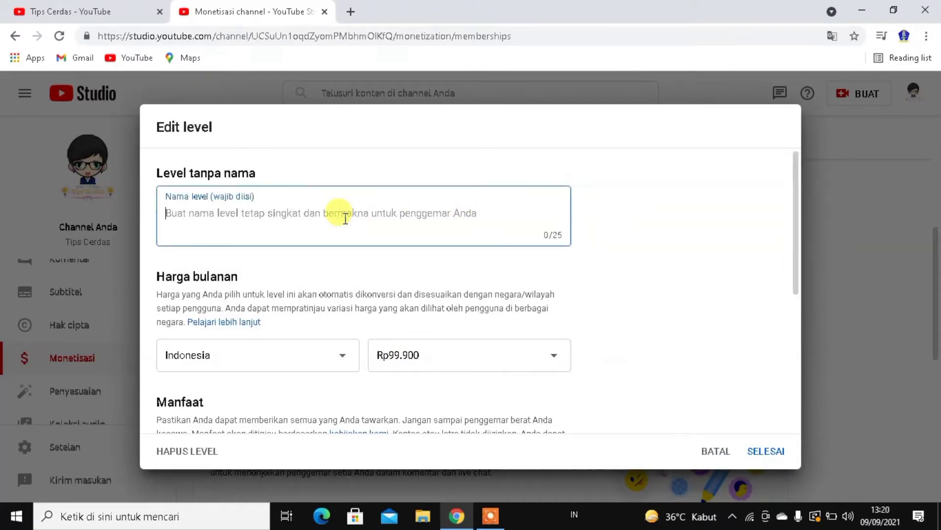
{"action": "type", "text": "Pela"}
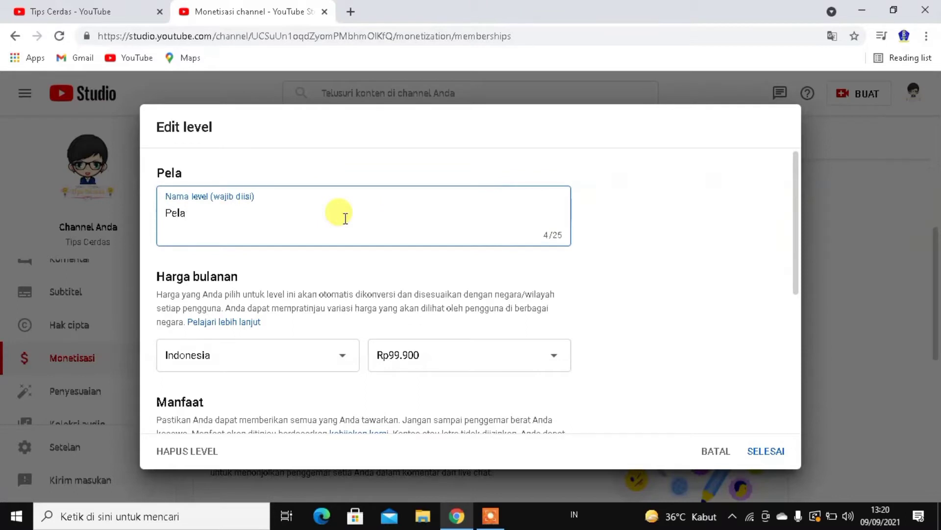
{"action": "type", "text": "nggan Legend"}
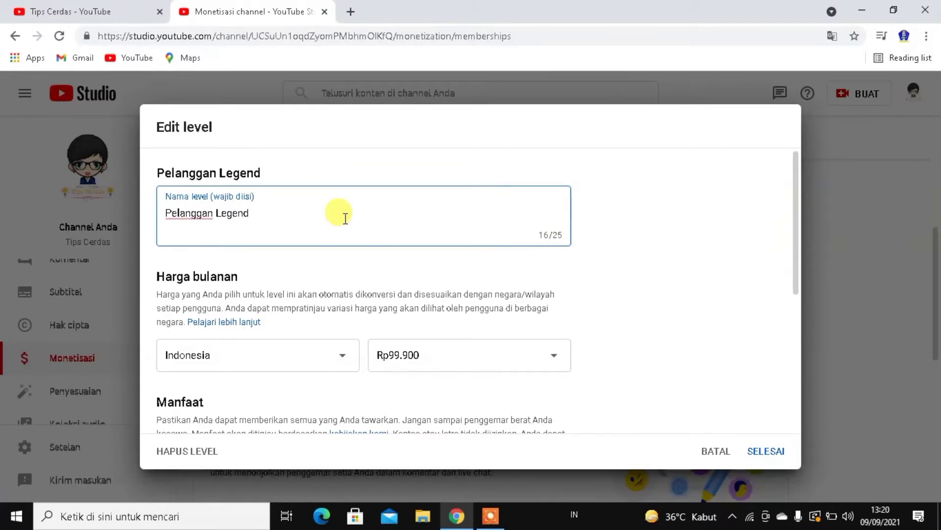
{"action": "left_click", "coordinate": [534, 361]}
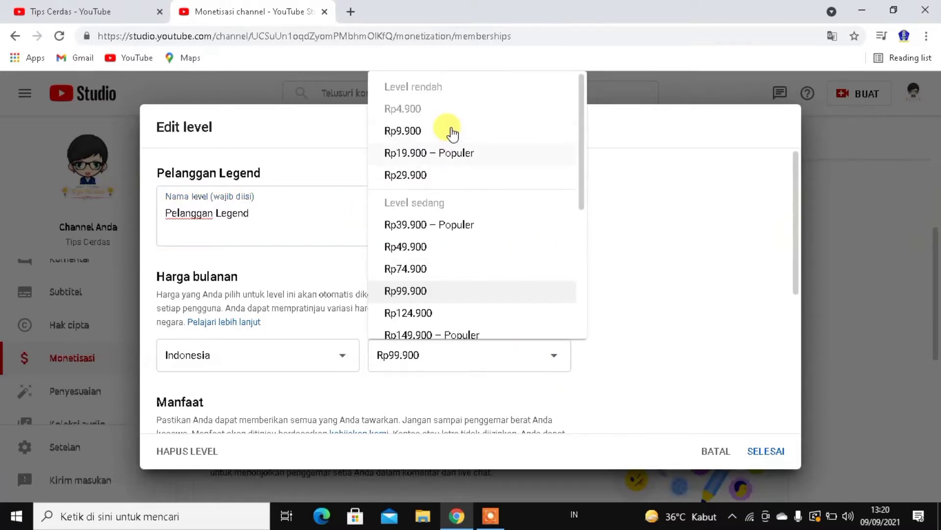
{"action": "left_click", "coordinate": [434, 131]}
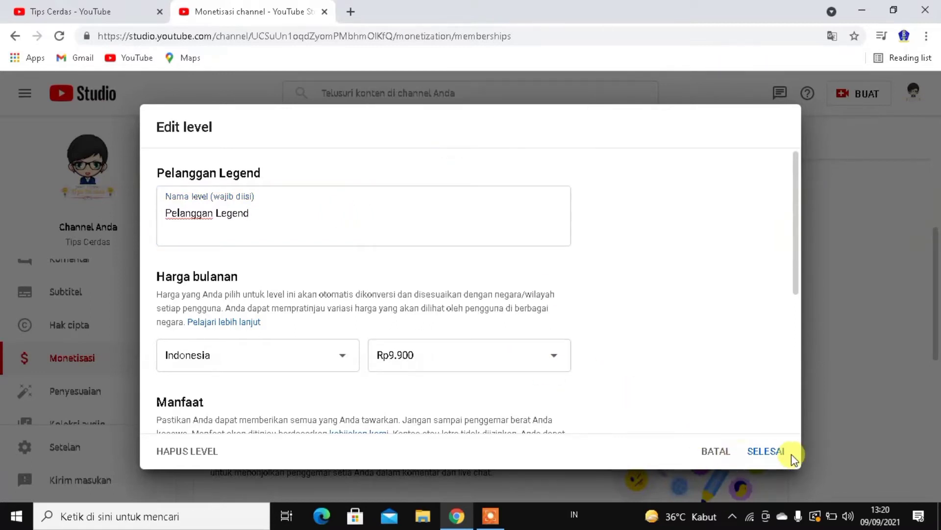
{"action": "left_click_drag", "start_coordinate": [794, 265], "coordinate": [792, 414]}
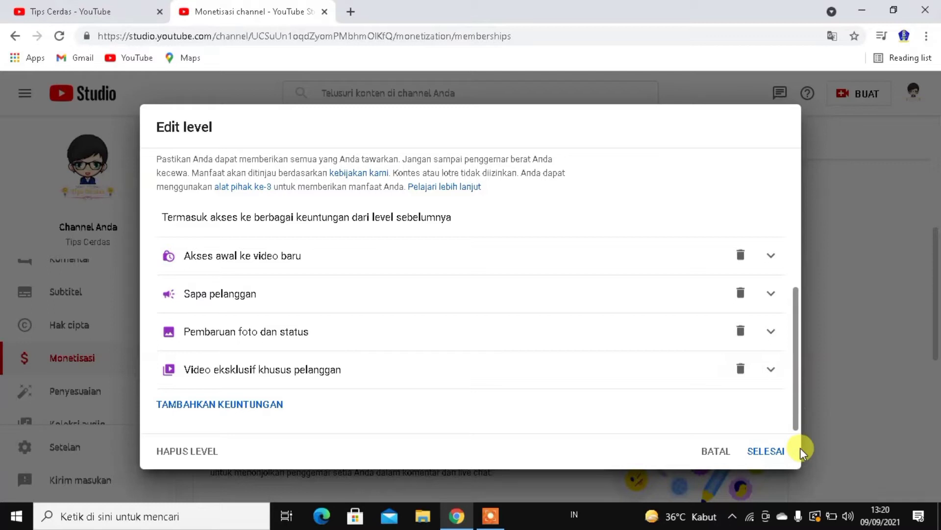
{"action": "left_click_drag", "start_coordinate": [804, 413], "coordinate": [801, 225]}
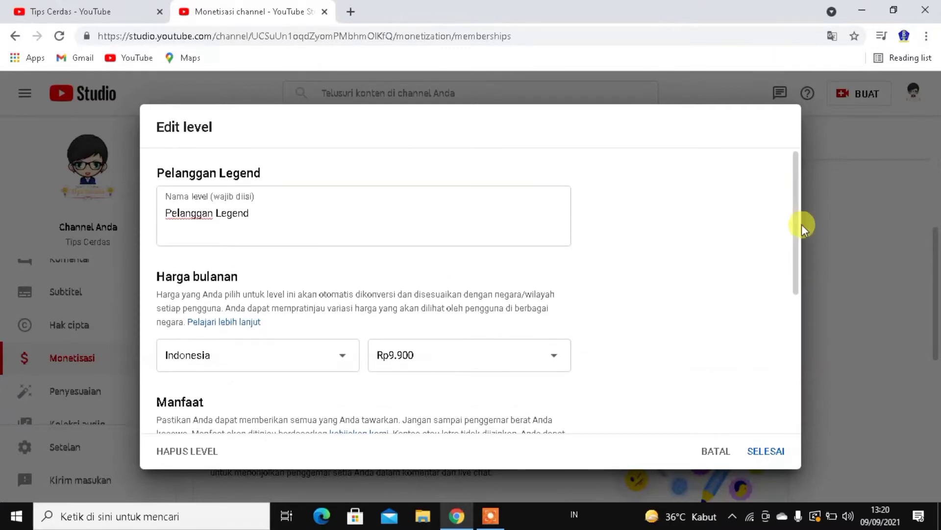
{"action": "left_click", "coordinate": [767, 450]}
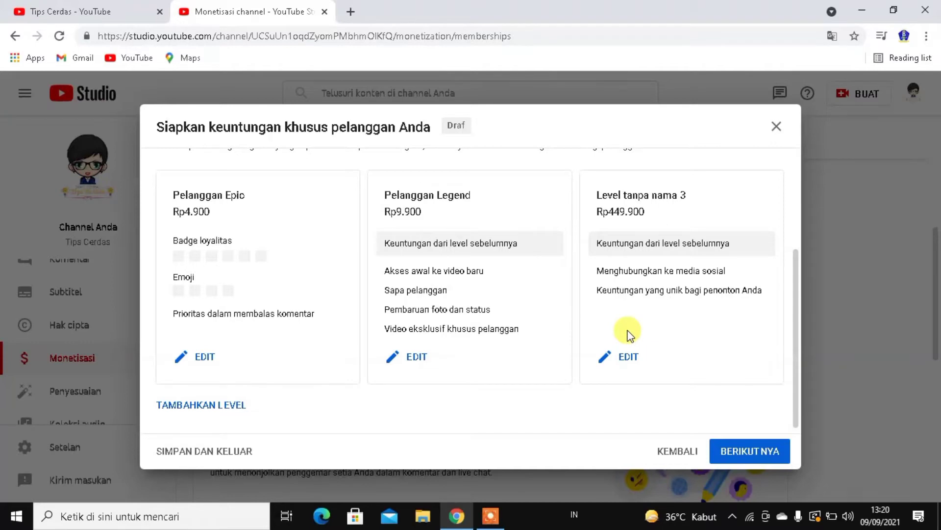
Save the third membership level as "Pelanggan Mythic" at Rp19.900 per month, and try to continue to the review submission stage
{"action": "left_click", "coordinate": [616, 357]}
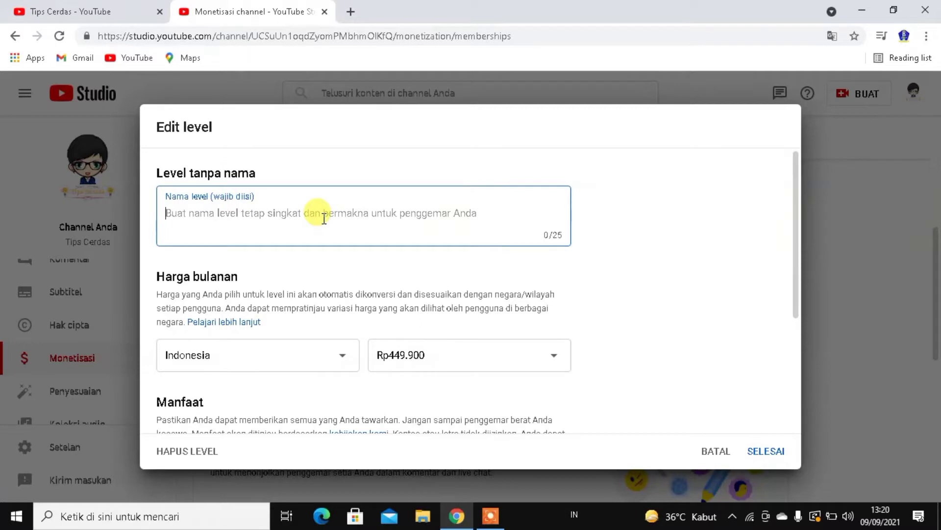
{"action": "type", "text": "Pelanggan Mythic"}
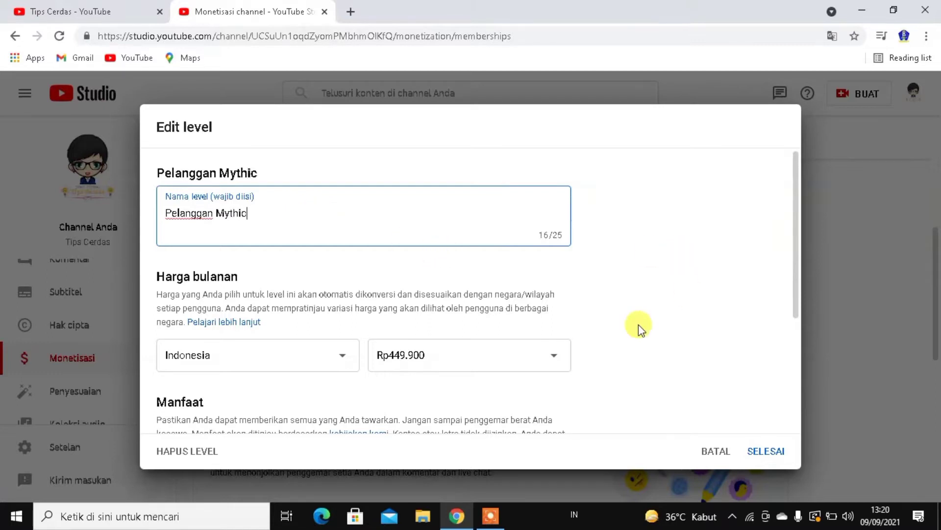
{"action": "left_click", "coordinate": [540, 353]}
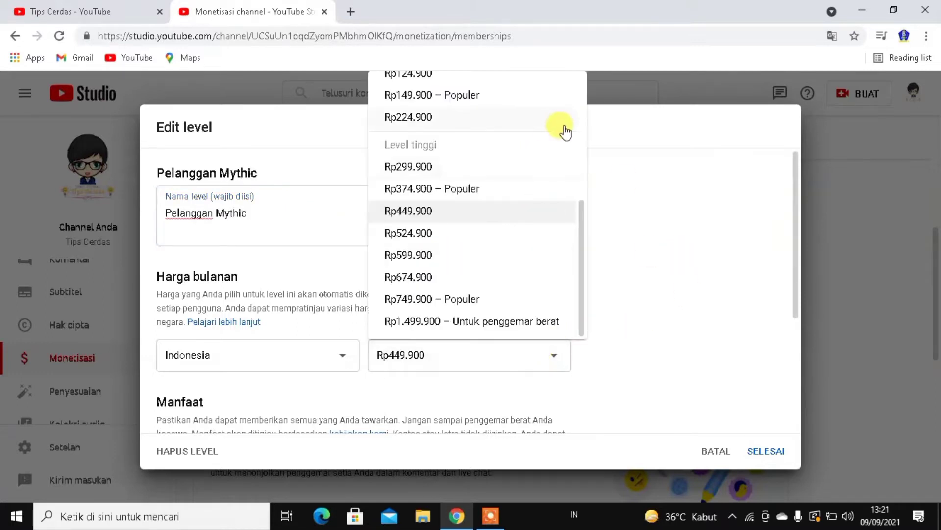
{"action": "left_click_drag", "start_coordinate": [582, 233], "coordinate": [589, 94]}
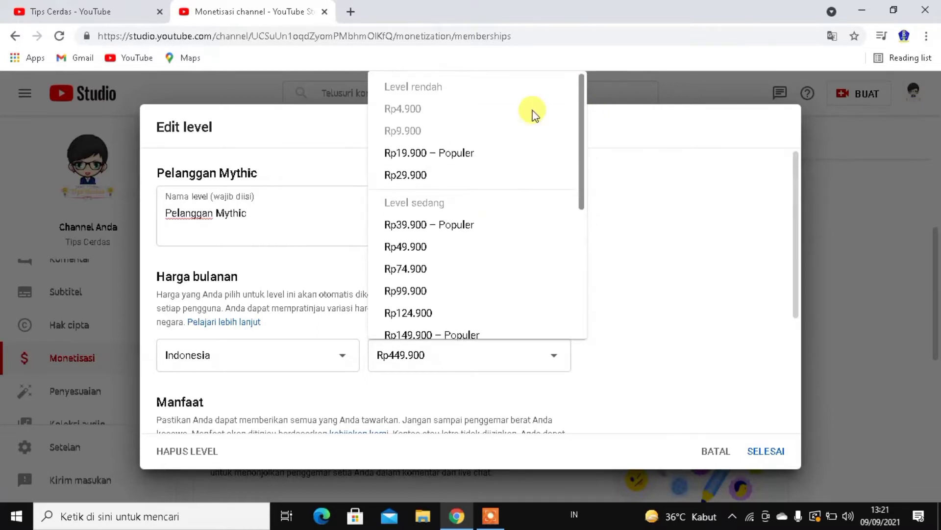
{"action": "left_click", "coordinate": [446, 154]}
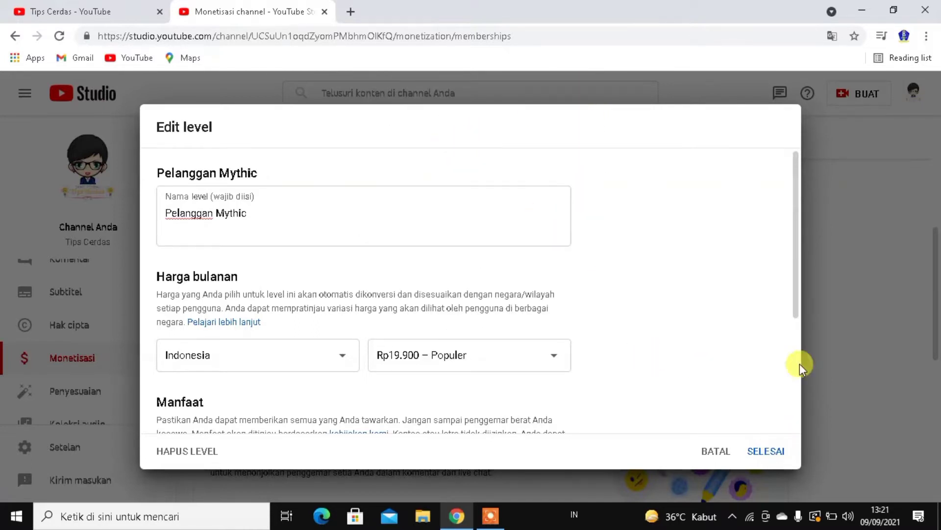
{"action": "left_click", "coordinate": [762, 449]}
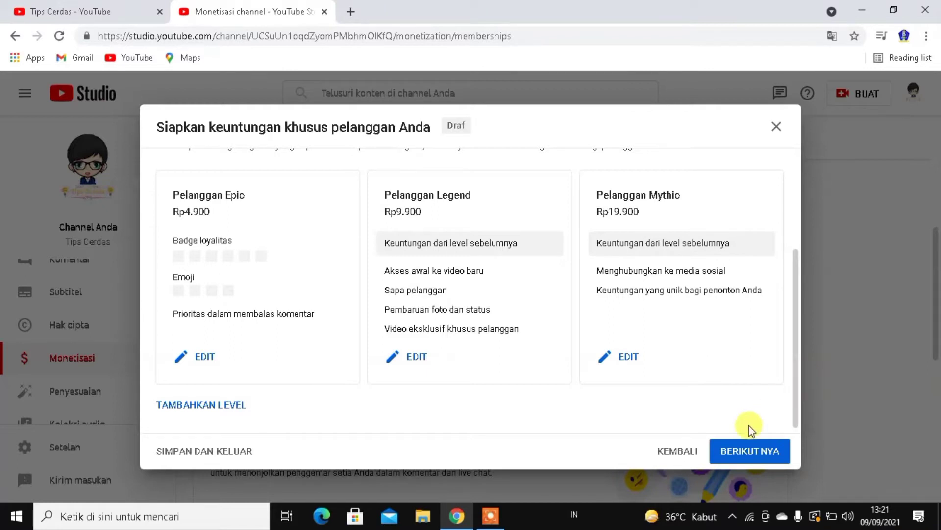
{"action": "left_click", "coordinate": [749, 446]}
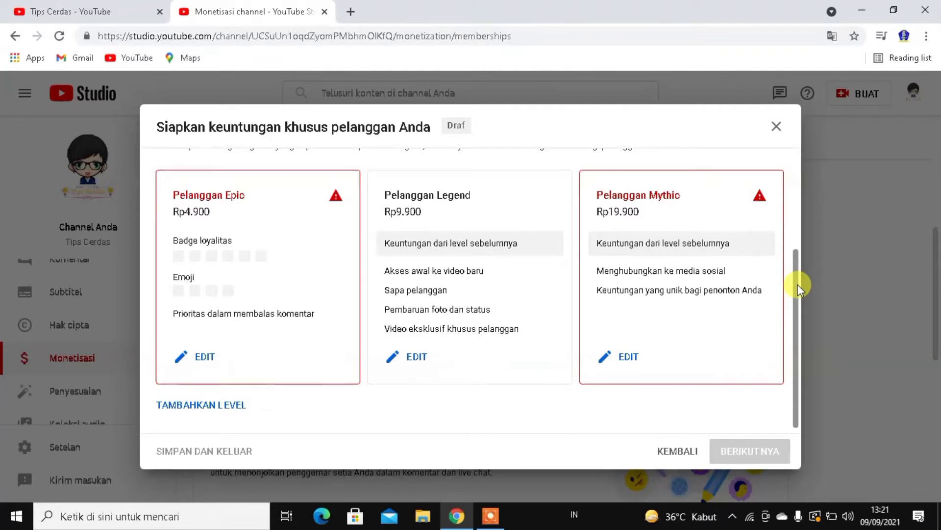
Delete the empty perk entry from the Pelanggan Epic level and save the level
{"action": "left_click_drag", "start_coordinate": [797, 287], "coordinate": [802, 268]}
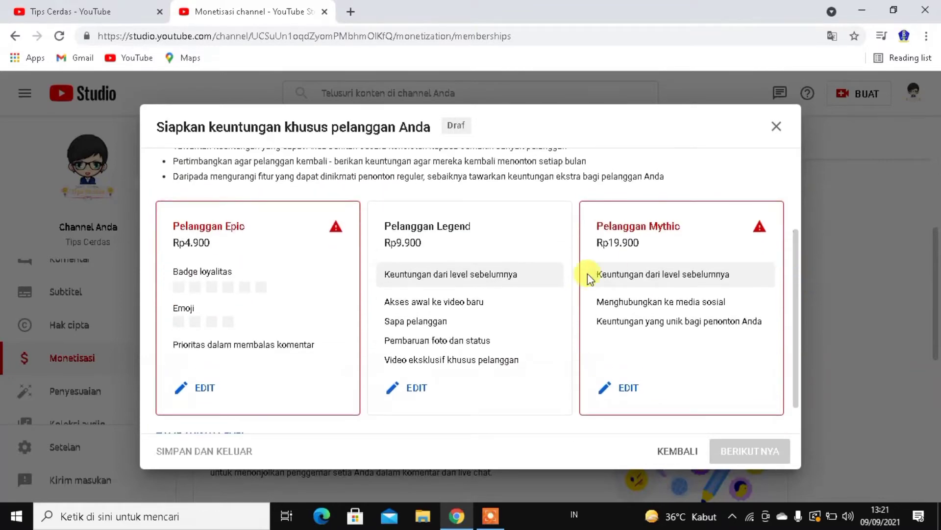
{"action": "left_click", "coordinate": [198, 387]}
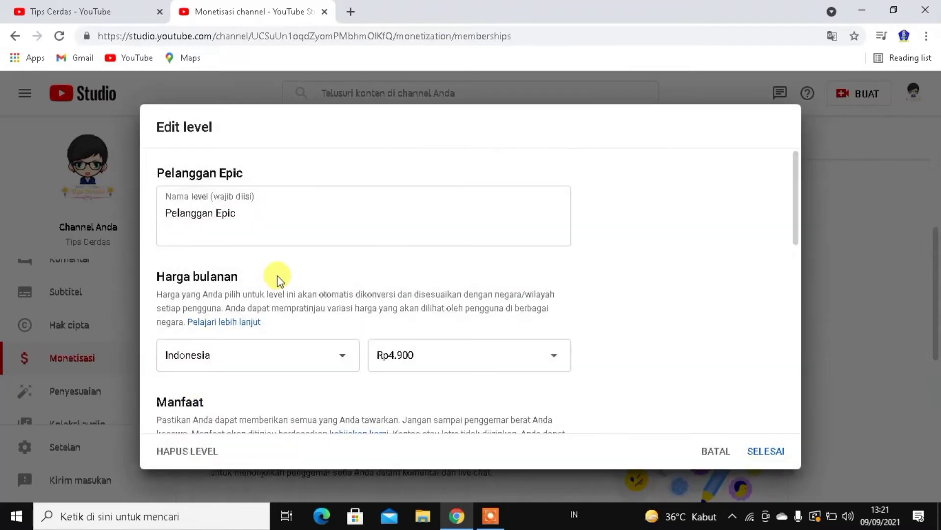
{"action": "left_click_drag", "start_coordinate": [800, 215], "coordinate": [809, 343]}
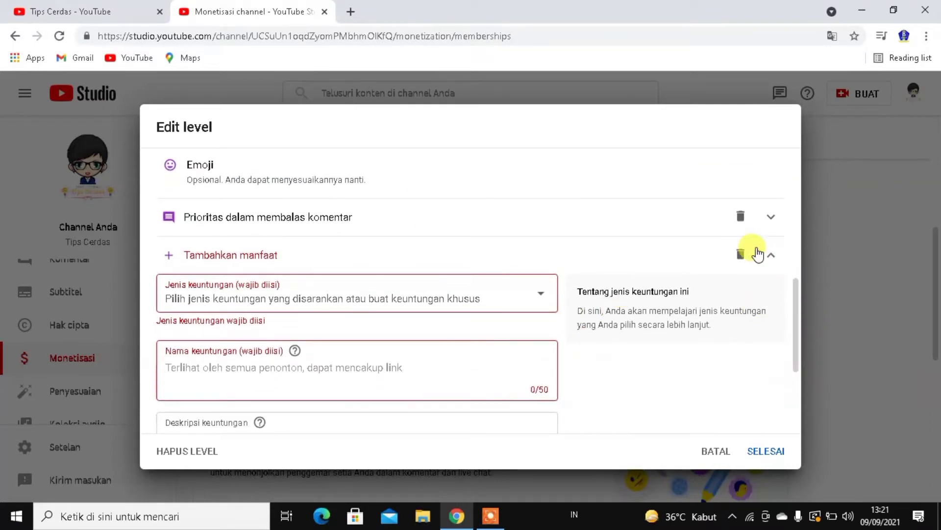
{"action": "left_click", "coordinate": [741, 254]}
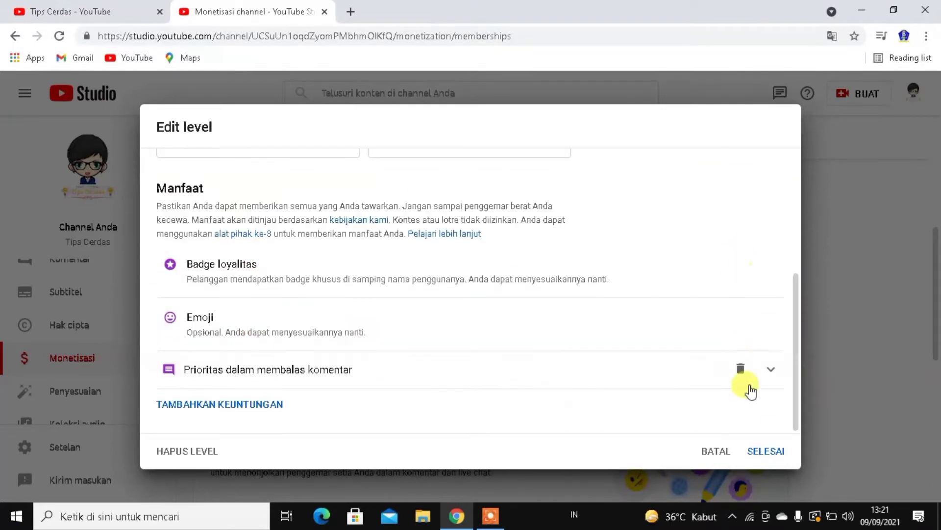
{"action": "left_click", "coordinate": [768, 451]}
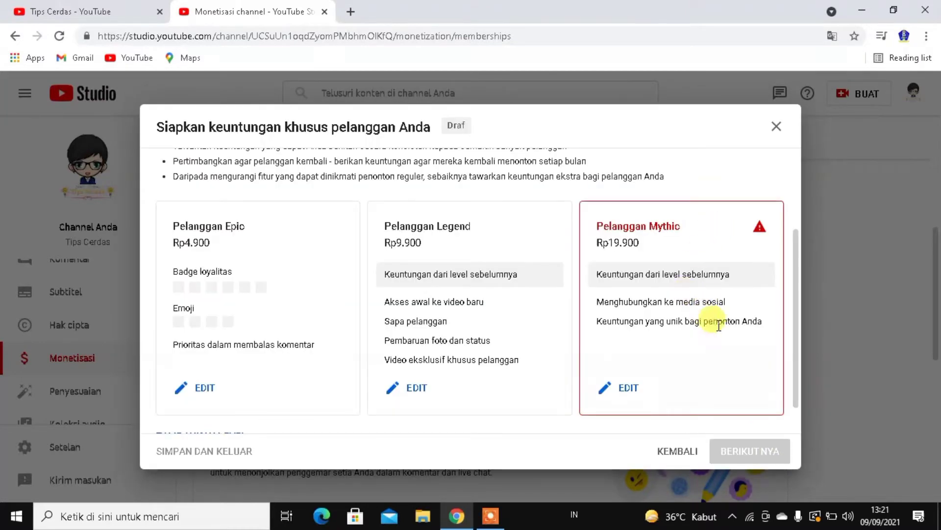
Delete the perk "Keuntungan yang unik bagi penonton Anda" from the Pelanggan Mythic level and save the level
{"action": "left_click", "coordinate": [622, 387]}
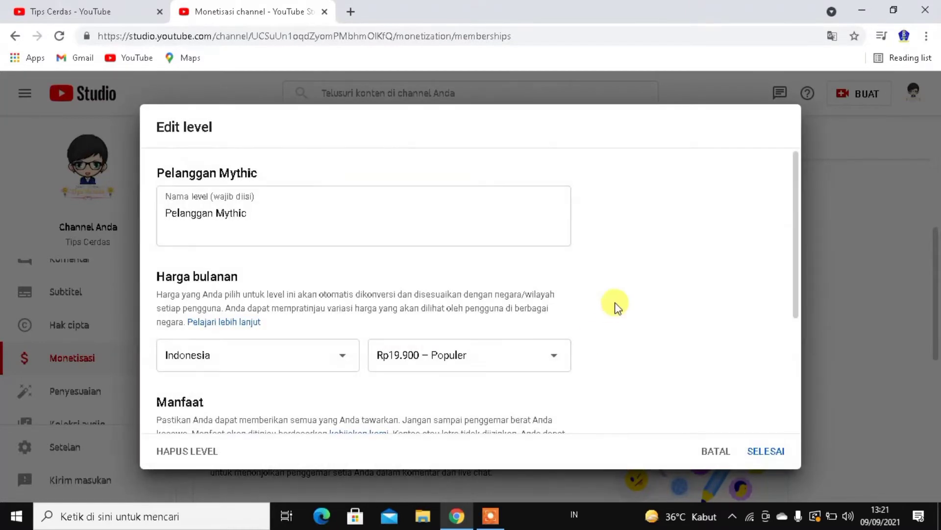
{"action": "left_click_drag", "start_coordinate": [792, 224], "coordinate": [824, 340]}
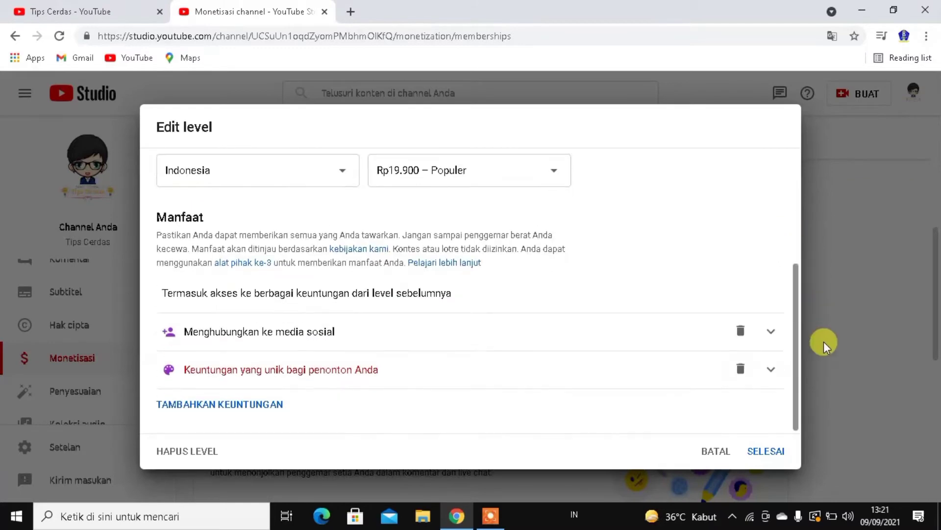
{"action": "left_click", "coordinate": [740, 370]}
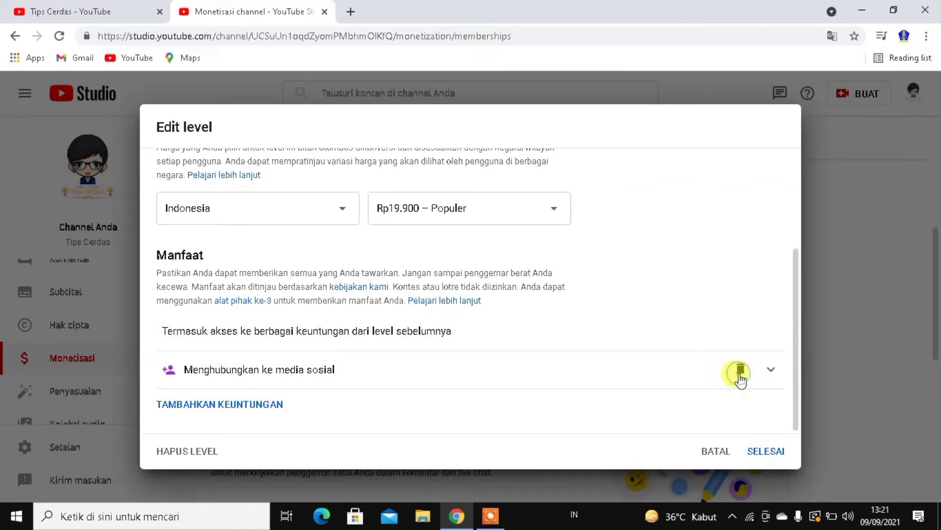
{"action": "left_click", "coordinate": [767, 451]}
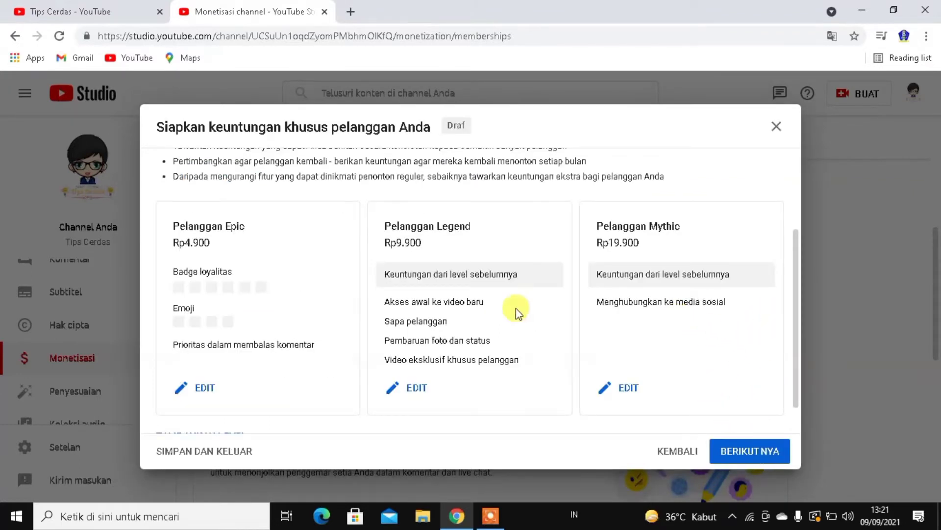
Continue to the offer summary, acknowledge that prices cannot be changed after approval, and send the offer for review
{"action": "left_click", "coordinate": [750, 451]}
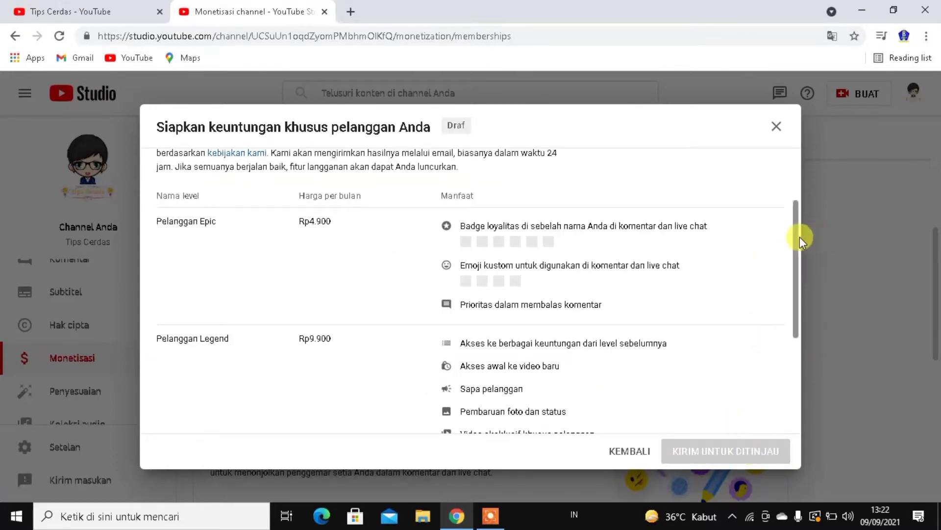
{"action": "left_click_drag", "start_coordinate": [795, 238], "coordinate": [798, 348]}
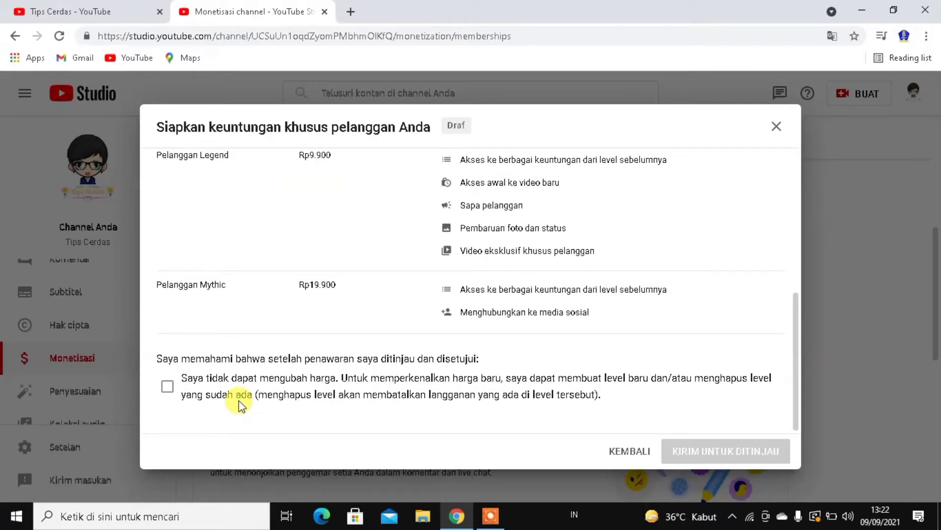
{"action": "left_click", "coordinate": [167, 386]}
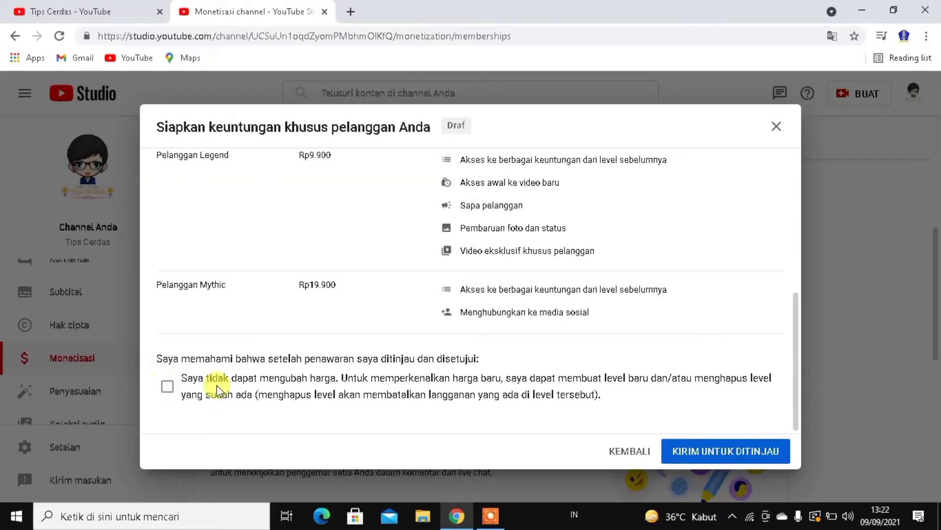
{"action": "left_click", "coordinate": [755, 460]}
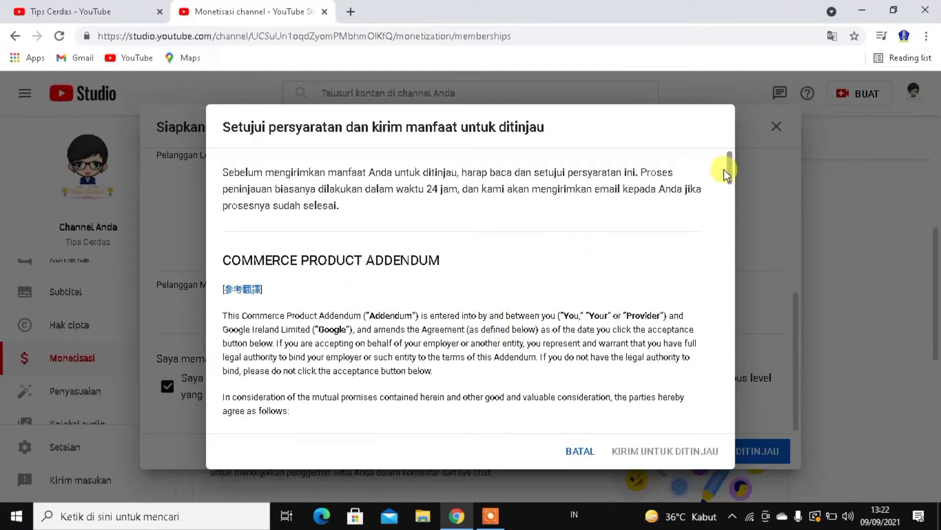
Accept both terms statements, fill in the full name, email address and company name "Tips Cerdas Channel", and submit the perks for review
{"action": "left_click_drag", "start_coordinate": [729, 162], "coordinate": [725, 435]}
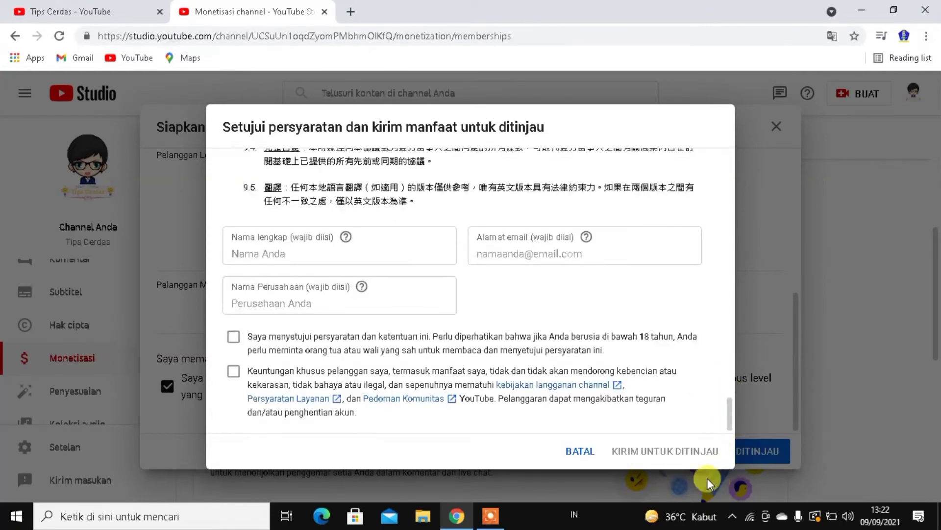
{"action": "left_click", "coordinate": [233, 336]}
{"action": "left_click", "coordinate": [233, 370]}
{"action": "left_click", "coordinate": [278, 243]}
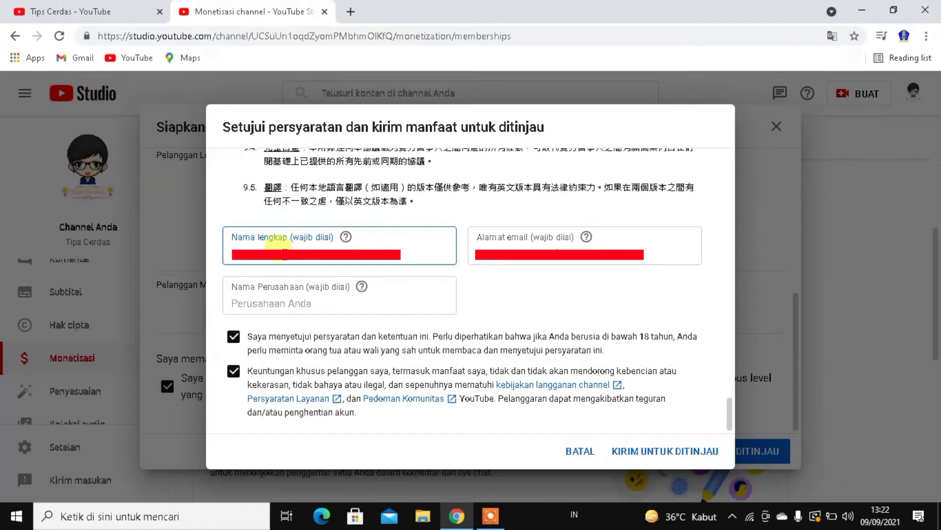
{"action": "left_click", "coordinate": [510, 243]}
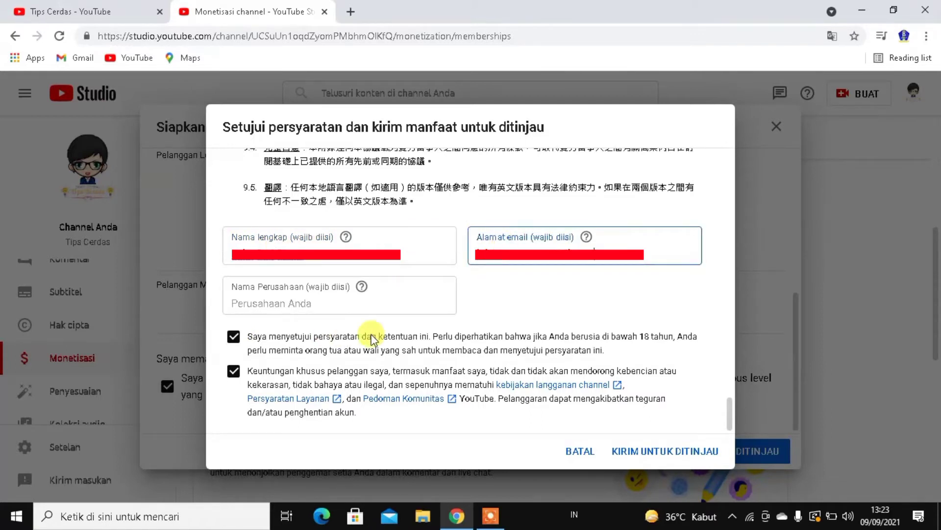
{"action": "left_click", "coordinate": [669, 466]}
{"action": "type", "text": "Tips Cerdas Channel"}
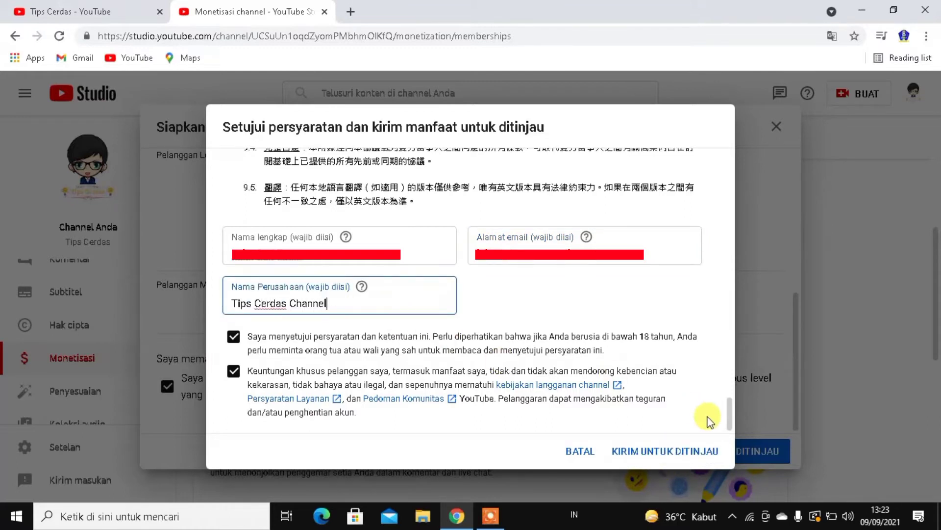
{"action": "left_click", "coordinate": [666, 454]}
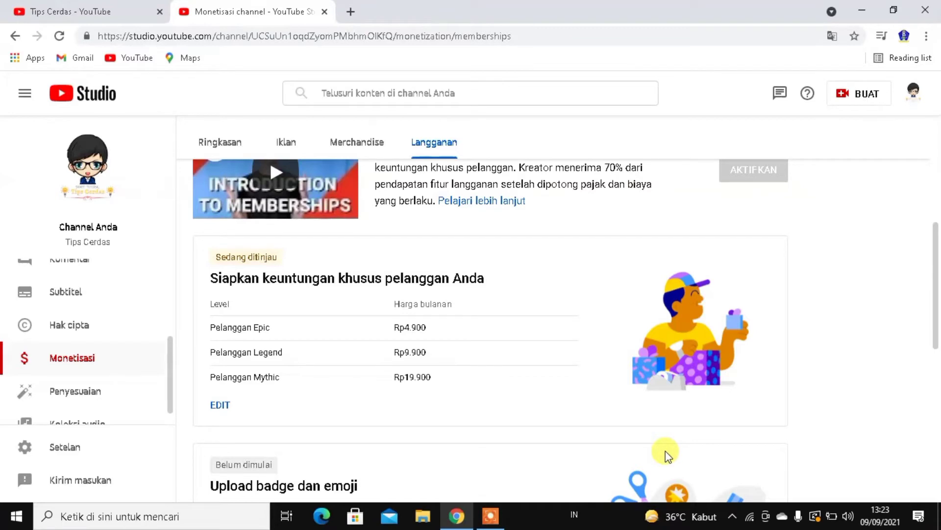
Start the badge and emoji setup and choose the generic YouTube badges
{"action": "left_click_drag", "start_coordinate": [937, 335], "coordinate": [938, 403]}
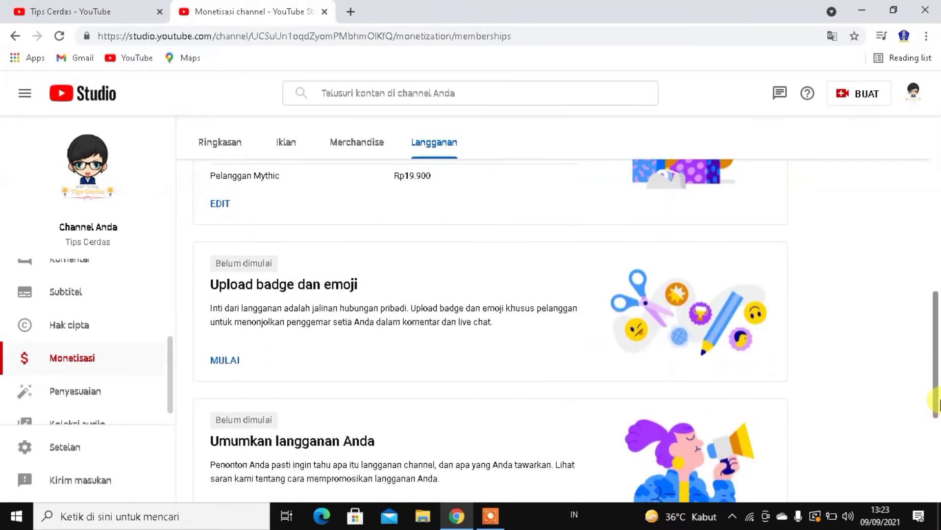
{"action": "left_click", "coordinate": [223, 362]}
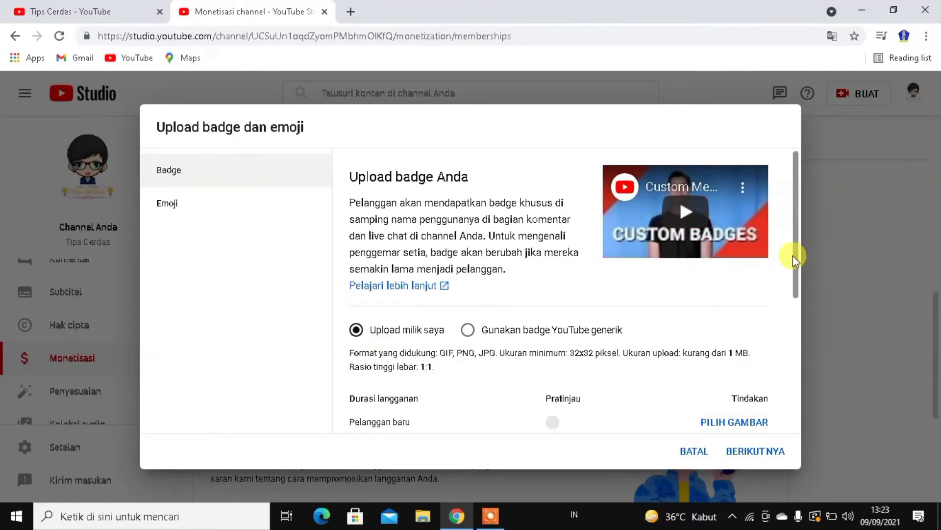
{"action": "left_click_drag", "start_coordinate": [793, 255], "coordinate": [805, 301]}
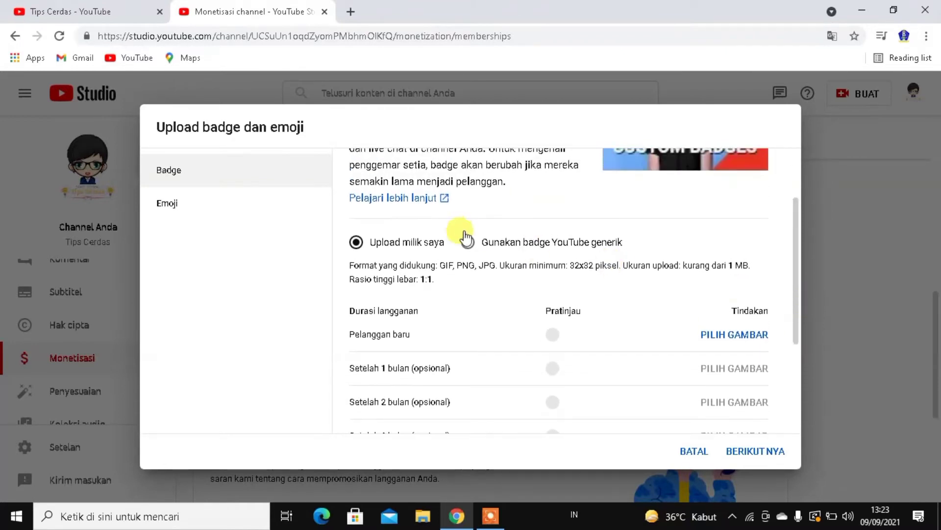
{"action": "left_click", "coordinate": [468, 242]}
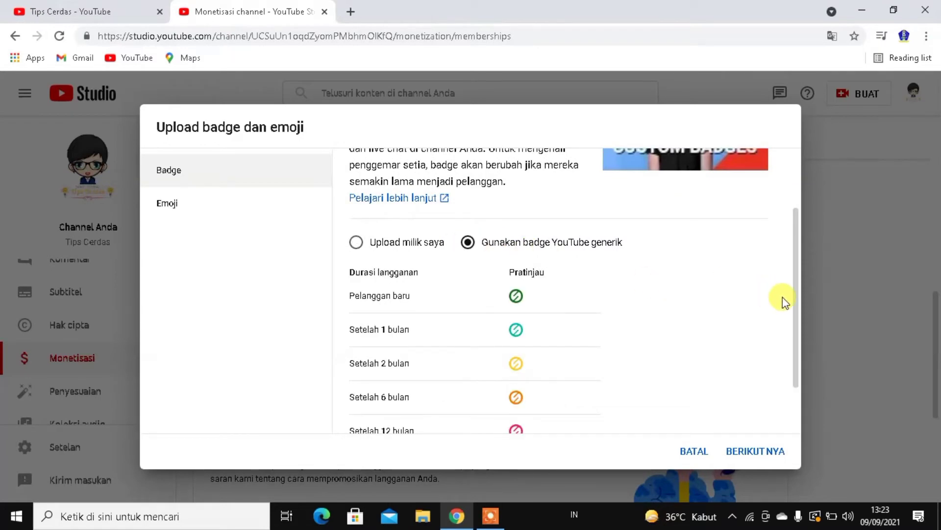
{"action": "left_click_drag", "start_coordinate": [798, 301], "coordinate": [804, 198]}
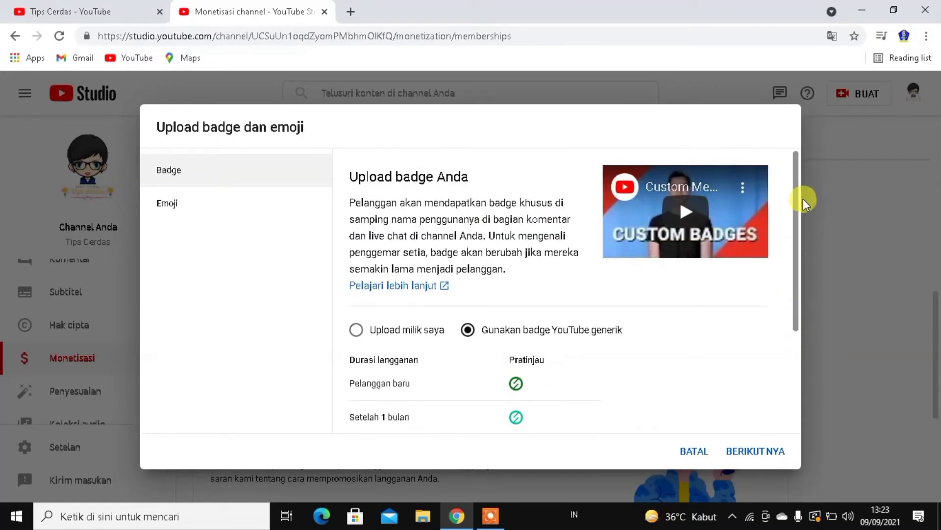
Upload an avatar image for the first custom emoji and name it "Maaf"
{"action": "left_click", "coordinate": [180, 212]}
{"action": "left_click_drag", "start_coordinate": [799, 216], "coordinate": [802, 278]}
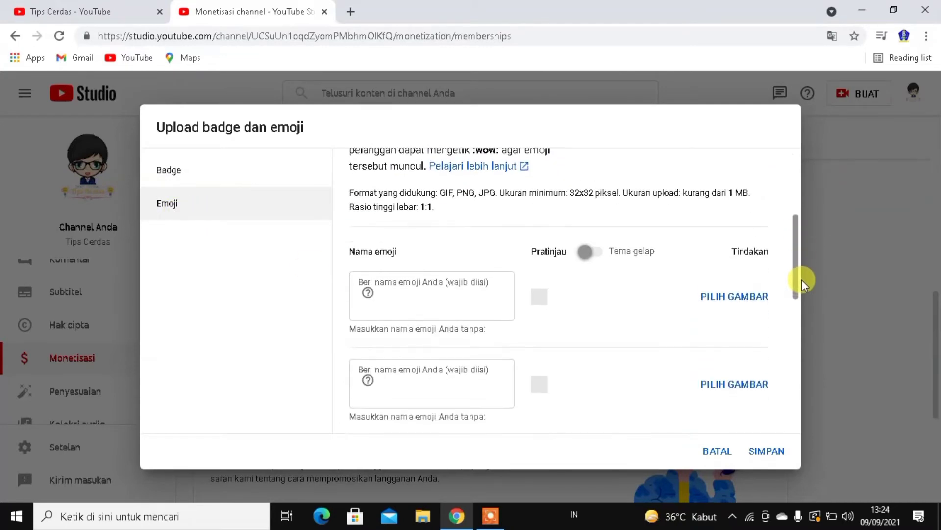
{"action": "left_click", "coordinate": [733, 303]}
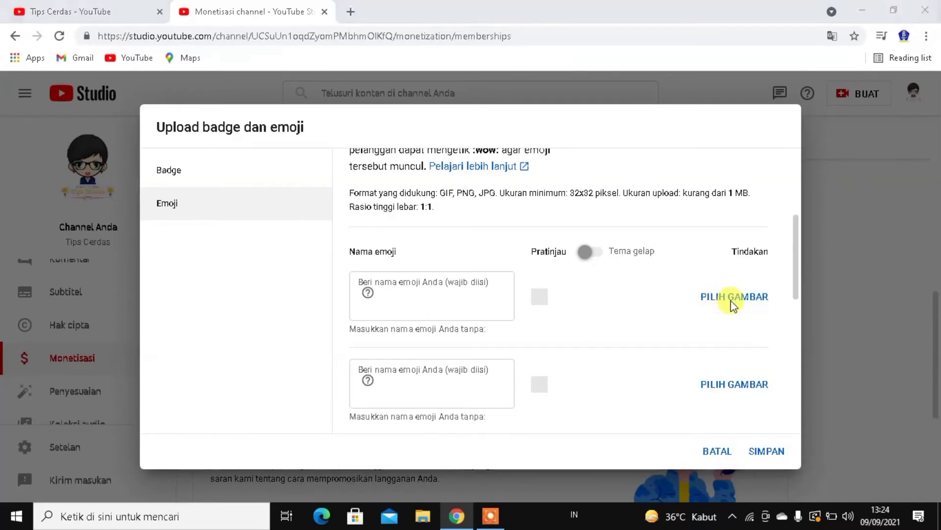
{"action": "left_click", "coordinate": [157, 180]}
{"action": "double_click", "coordinate": [250, 196]}
{"action": "double_click", "coordinate": [258, 202]}
{"action": "left_click", "coordinate": [389, 301]}
{"action": "type", "text": "Maaf"}
Upload an image for the second emoji and enter the name "Tidak Tahu"
{"action": "left_click", "coordinate": [746, 387]}
{"action": "double_click", "coordinate": [342, 211]}
{"action": "left_click", "coordinate": [389, 390]}
{"action": "type", "text": "Tidak Tahu"}
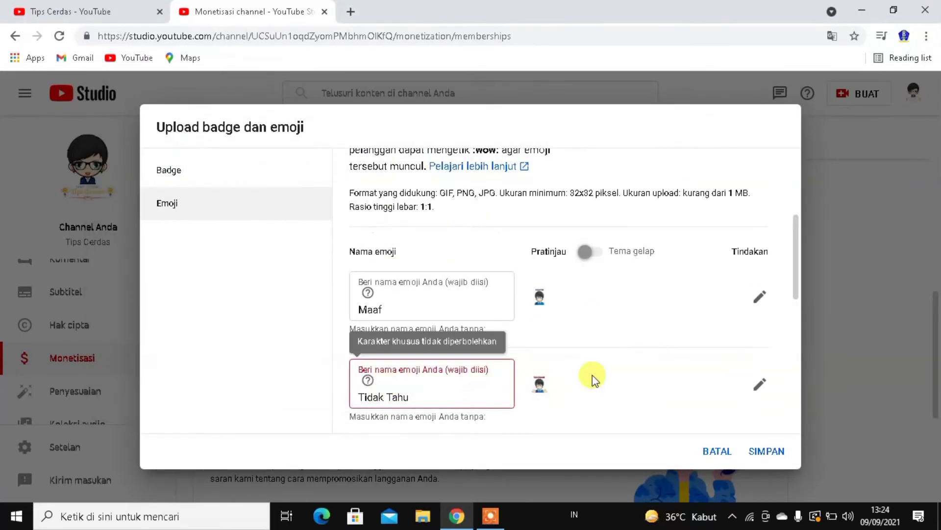
Upload an image for the third emoji and name it "Ahaa"
{"action": "scroll", "coordinate": [739, 384], "scroll_direction": "down", "scroll_amount": 2}
{"action": "left_click", "coordinate": [728, 359]}
{"action": "left_click", "coordinate": [399, 227]}
{"action": "left_click", "coordinate": [694, 388]}
{"action": "left_click", "coordinate": [426, 370]}
{"action": "type", "text": "Ahaa"}
Remove the space from the second emoji's name so it reads "TidakTahu"
{"action": "left_click", "coordinate": [447, 276]}
{"action": "key", "text": "Left"}
{"action": "key", "text": "Left"}
{"action": "key", "text": "Left"}
{"action": "key", "text": "Left"}
{"action": "key", "text": "BackSpace"}
Upload an image for the fourth emoji and name it "Perkara"
{"action": "scroll", "coordinate": [725, 331], "scroll_direction": "down", "scroll_amount": 2}
{"action": "left_click", "coordinate": [725, 332]}
{"action": "left_click", "coordinate": [478, 207]}
{"action": "double_click", "coordinate": [478, 208]}
{"action": "left_click", "coordinate": [389, 336]}
{"action": "type", "text": "Perkara Sulit"}
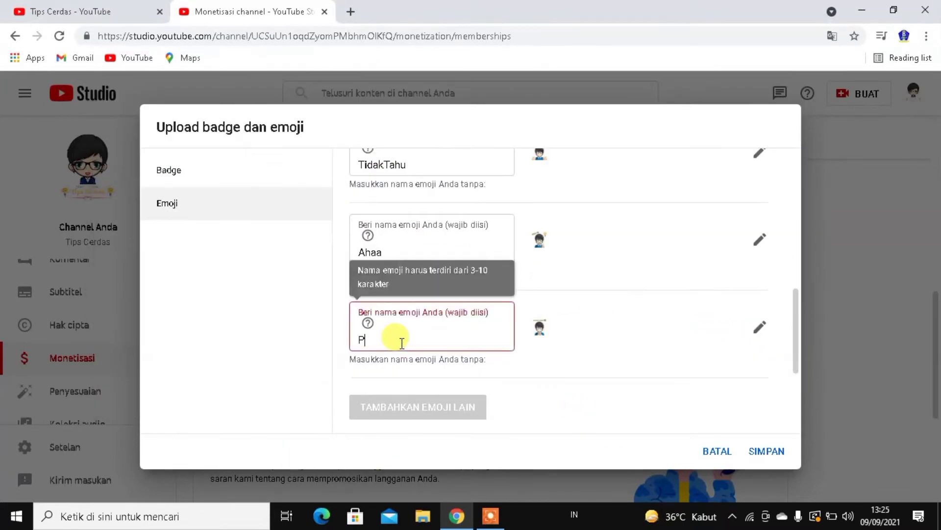
{"action": "key", "text": "Left"}
{"action": "key", "text": "Left"}
{"action": "key", "text": "Left"}
{"action": "key", "text": "Left"}
{"action": "key", "text": "Left"}
{"action": "key", "text": "BackSpace"}
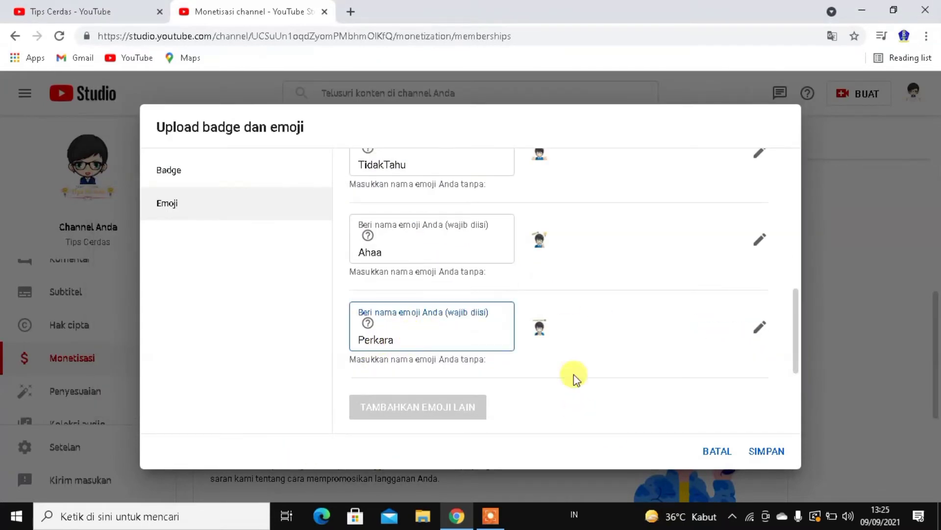
Check the image editing options of the Maaf emoji, and save the badge and emoji setup
{"action": "scroll", "coordinate": [801, 325], "scroll_direction": "up", "scroll_amount": 5}
{"action": "scroll", "coordinate": [798, 246], "scroll_direction": "down", "scroll_amount": 1}
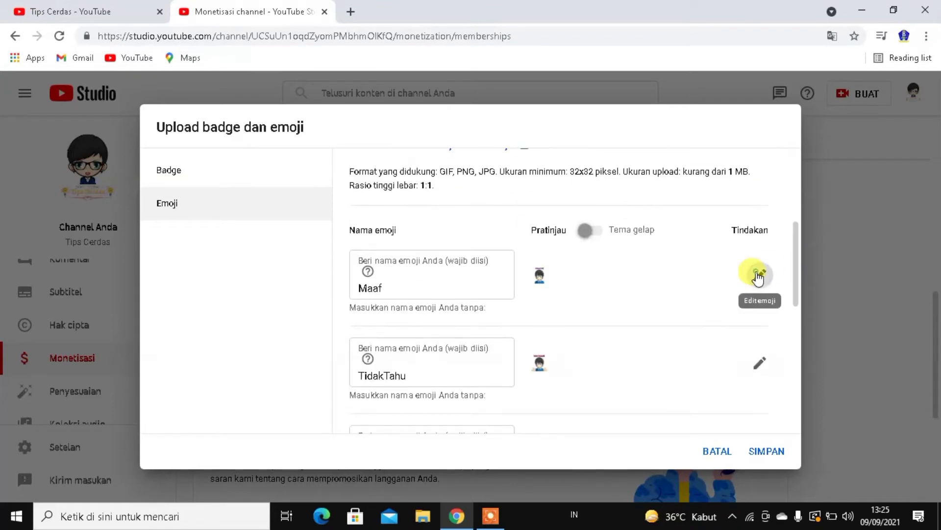
{"action": "left_click", "coordinate": [759, 275]}
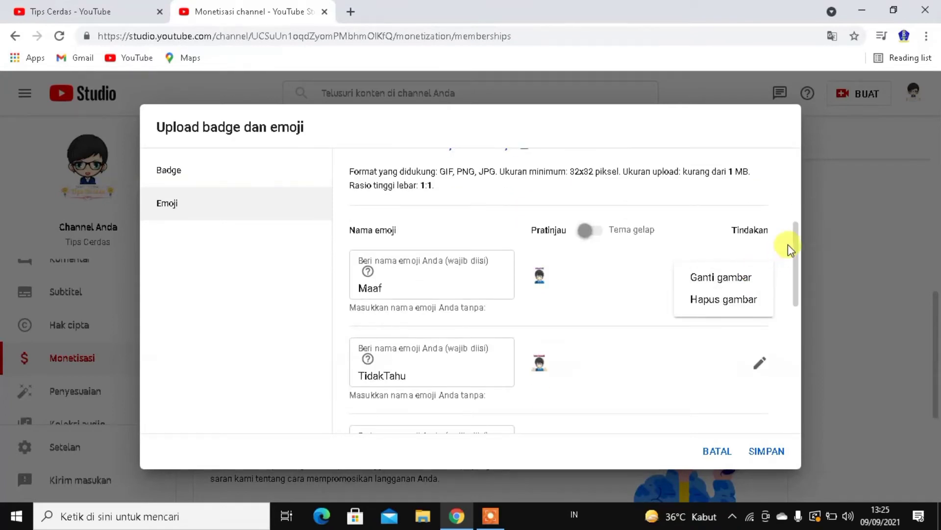
{"action": "left_click_drag", "start_coordinate": [798, 254], "coordinate": [795, 385]}
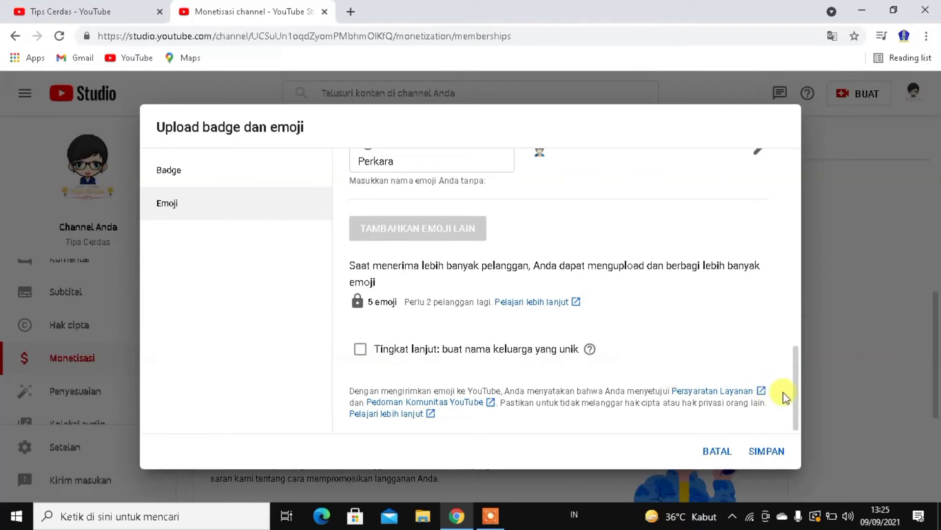
{"action": "left_click", "coordinate": [784, 441]}
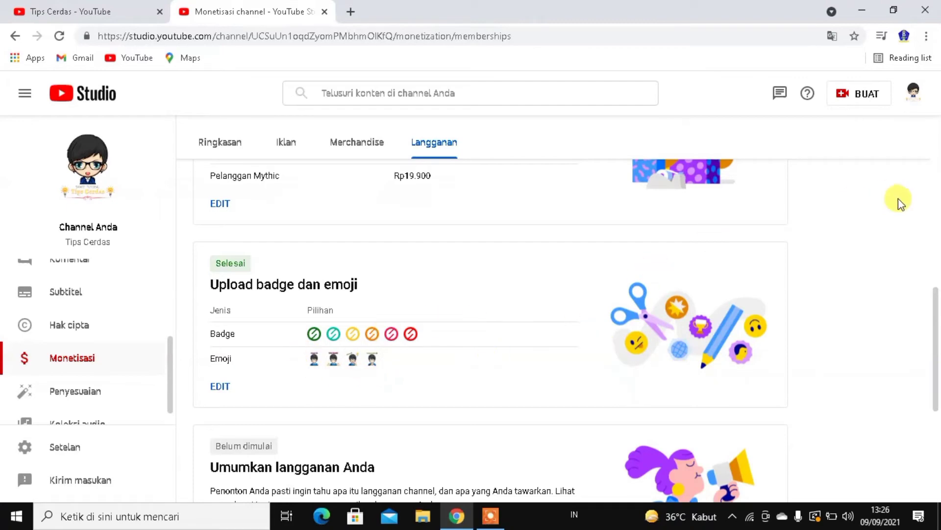
Start the membership announcement section and expand the idea about announcing memberships with a video
{"action": "left_click_drag", "start_coordinate": [935, 309], "coordinate": [936, 368]}
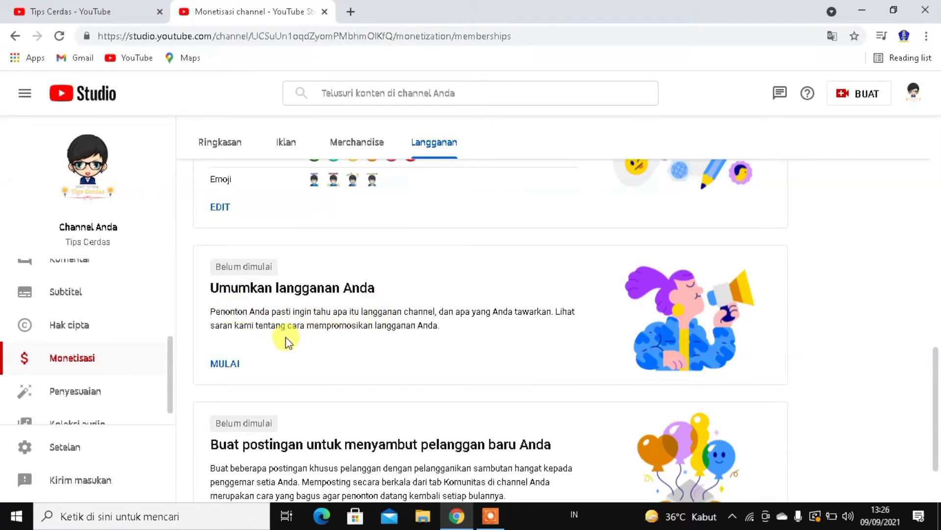
{"action": "left_click", "coordinate": [229, 363]}
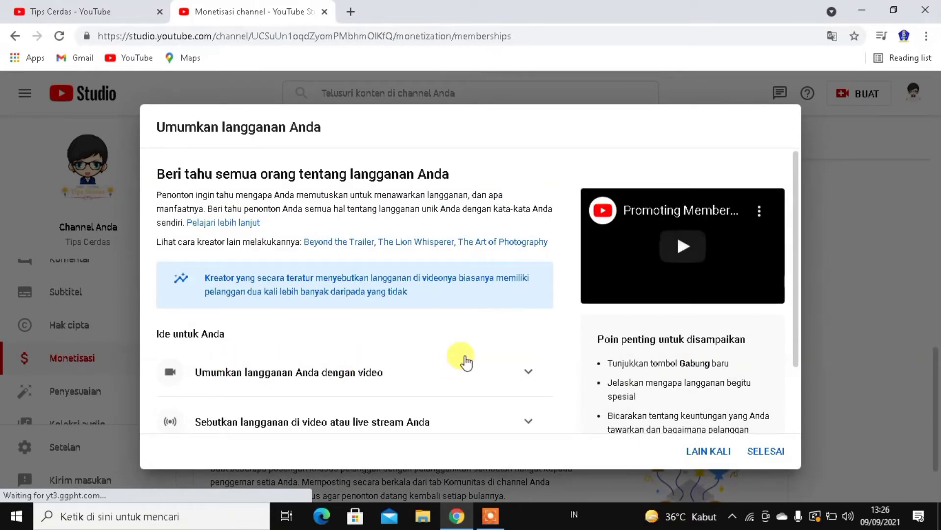
{"action": "left_click", "coordinate": [530, 372]}
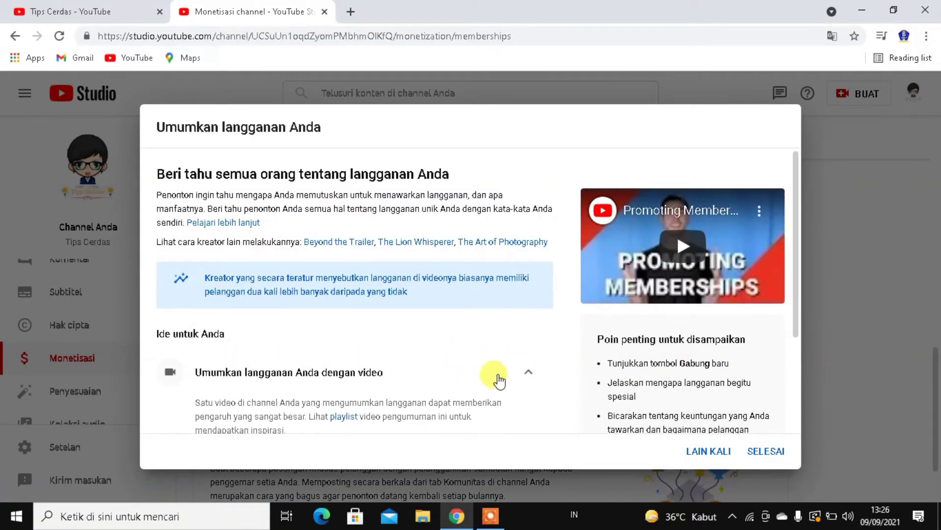
Expand the announcement ideas about mentioning memberships in videos or live streams and promoting on social media, and mark the announcement section as done
{"action": "left_click_drag", "start_coordinate": [793, 273], "coordinate": [808, 364]}
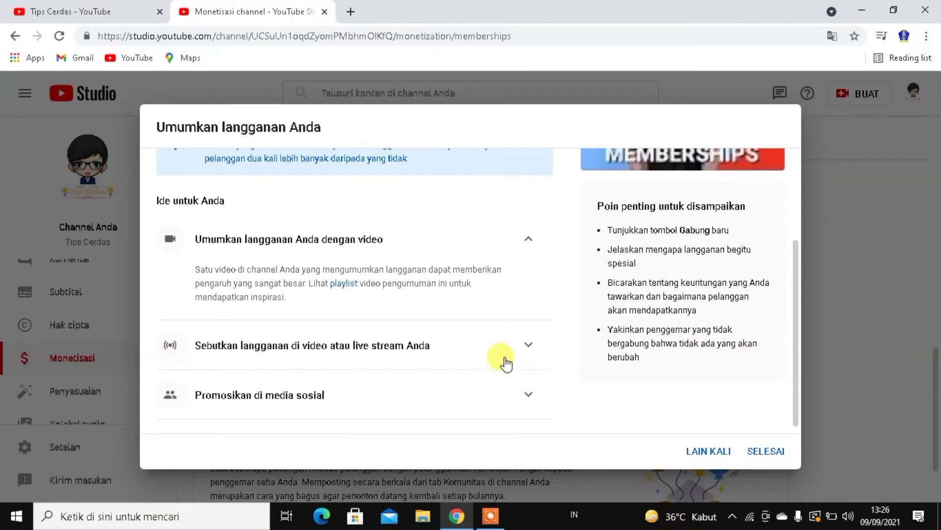
{"action": "left_click", "coordinate": [520, 349]}
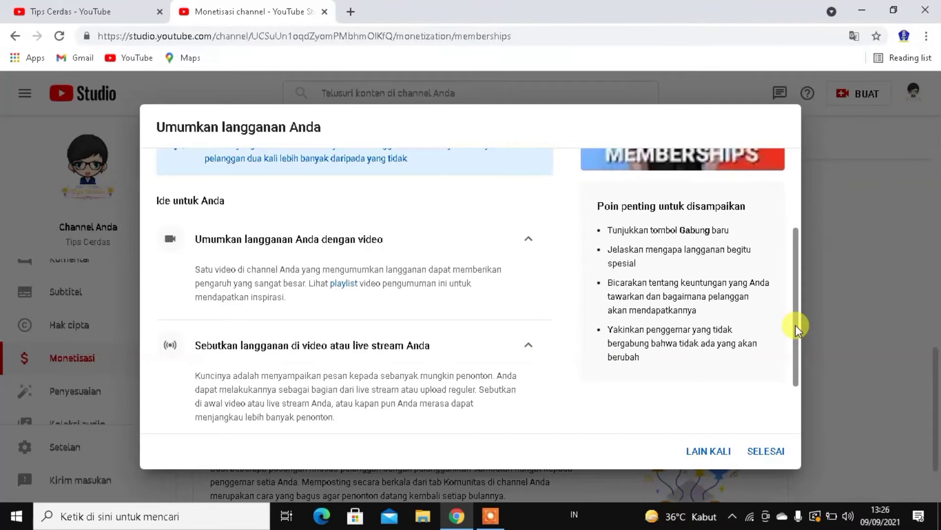
{"action": "left_click_drag", "start_coordinate": [795, 325], "coordinate": [810, 393]}
{"action": "left_click", "coordinate": [528, 389]}
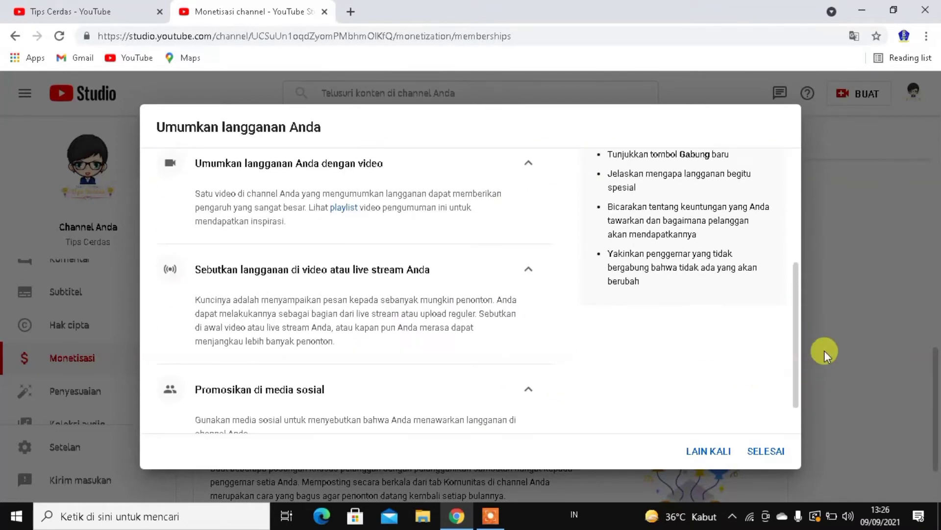
{"action": "left_click_drag", "start_coordinate": [796, 355], "coordinate": [800, 308]}
{"action": "left_click", "coordinate": [196, 289]}
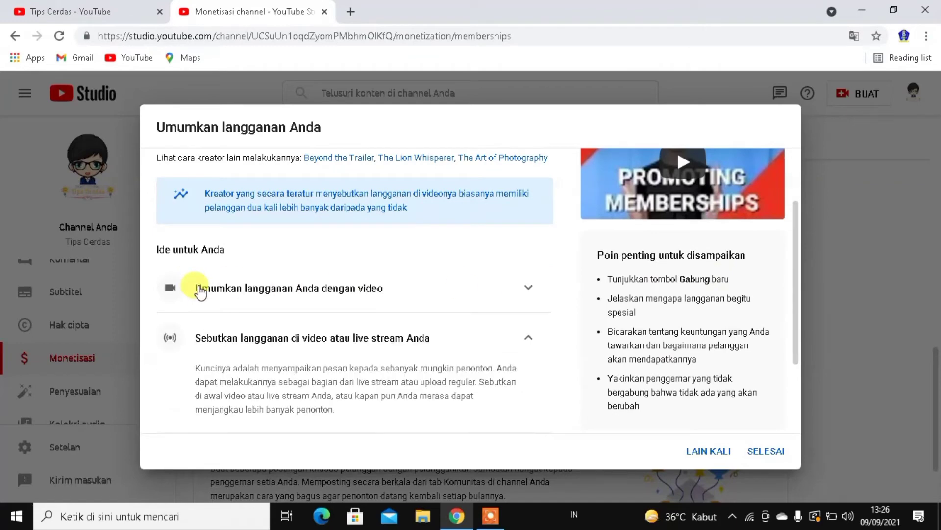
{"action": "left_click", "coordinate": [759, 459]}
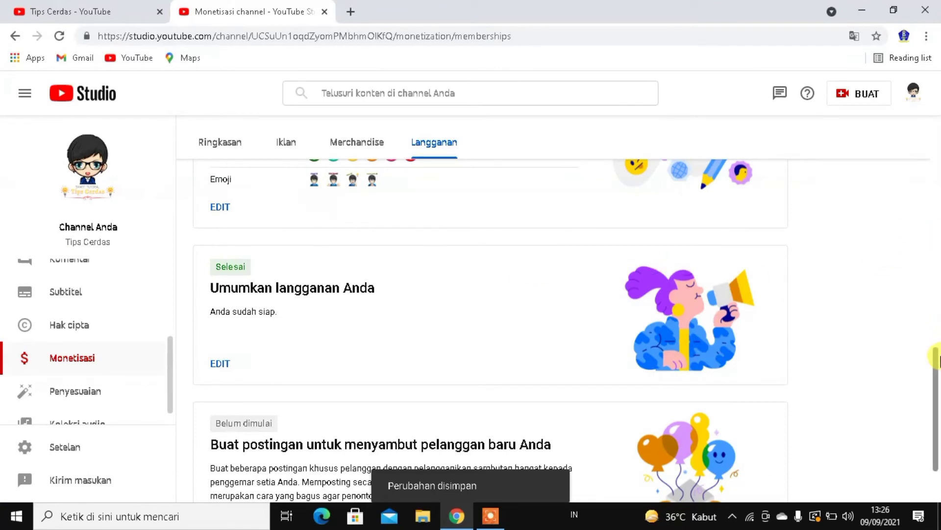
Start the section for welcoming new members with posts and open the community post composer from it
{"action": "left_click_drag", "start_coordinate": [936, 365], "coordinate": [936, 410]}
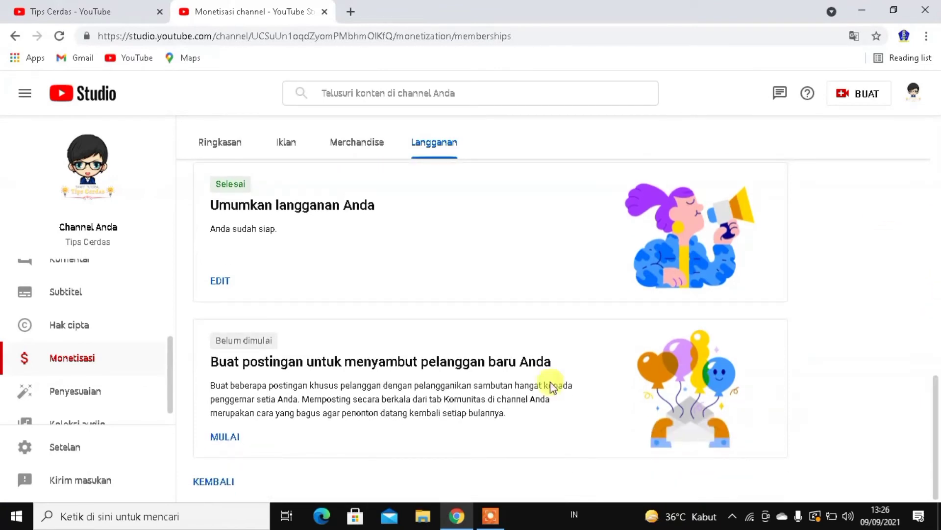
{"action": "left_click", "coordinate": [226, 437]}
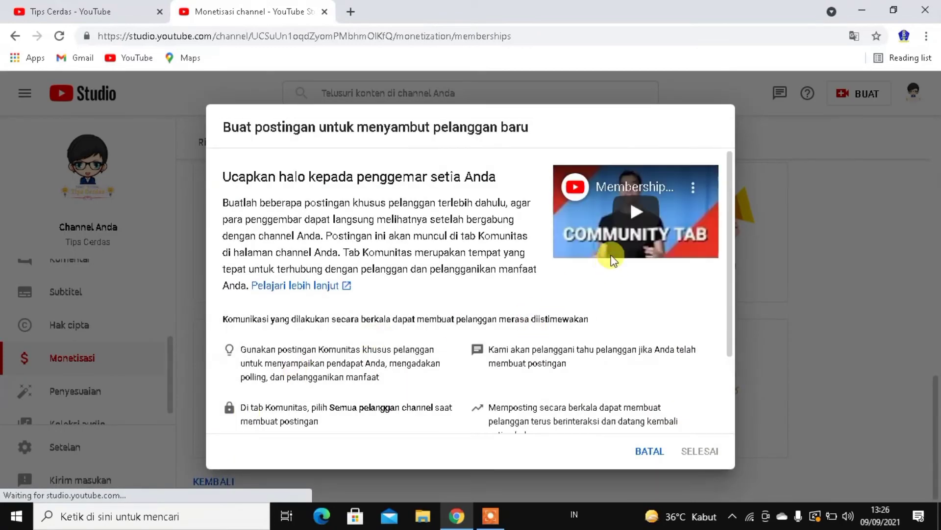
{"action": "left_click_drag", "start_coordinate": [729, 235], "coordinate": [737, 313]}
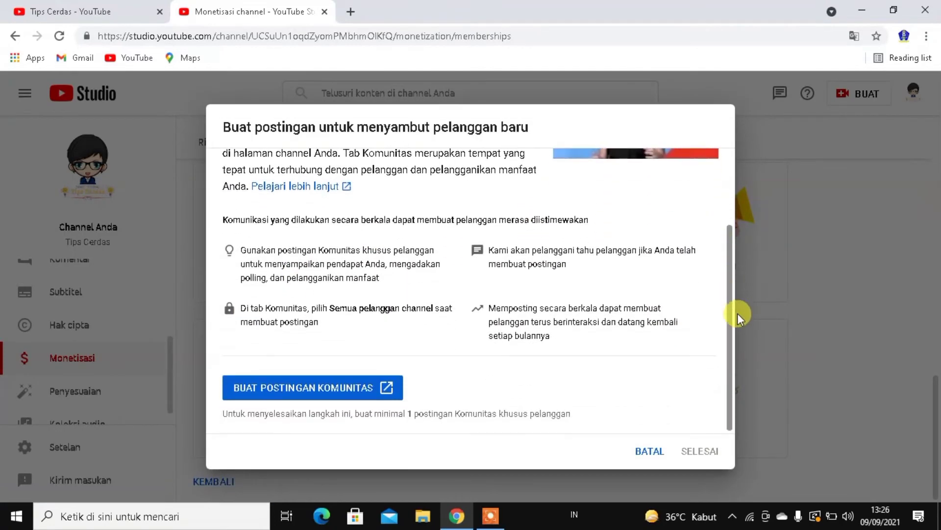
{"action": "left_click", "coordinate": [347, 400]}
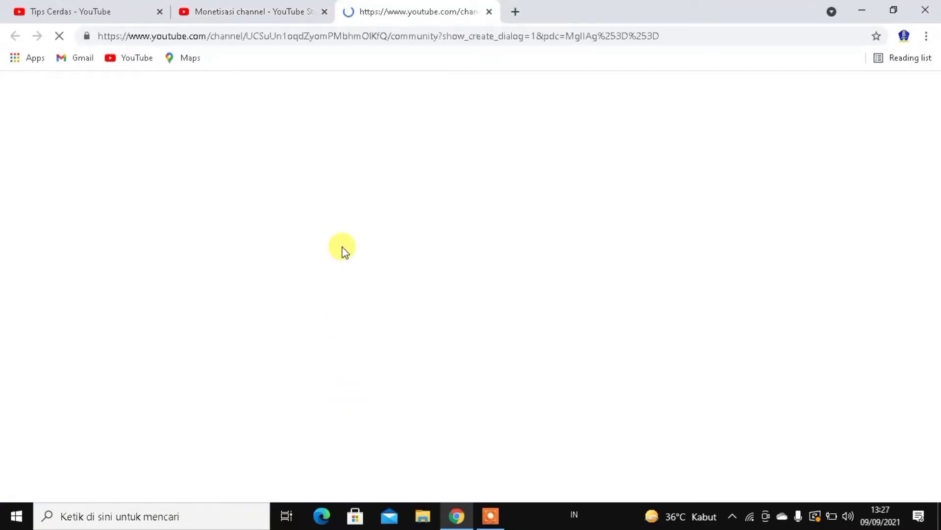
{"action": "left_click", "coordinate": [297, 6]}
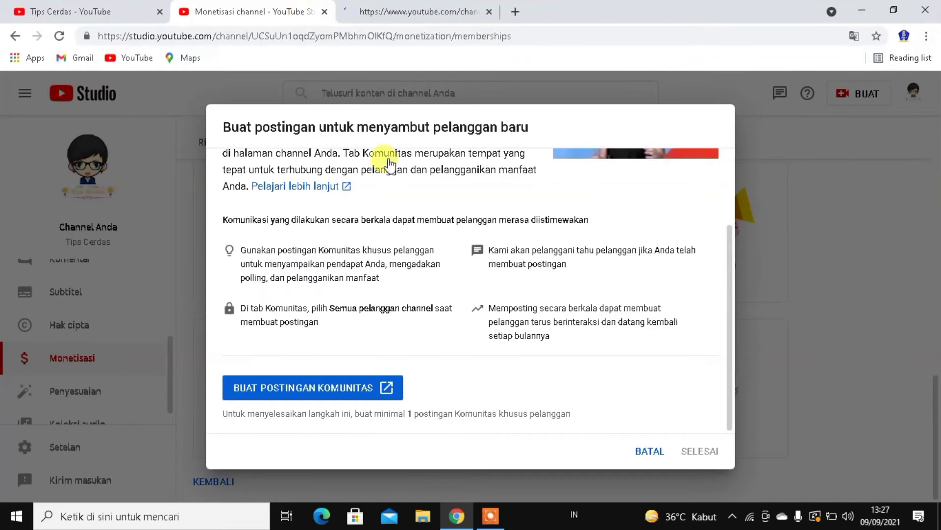
{"action": "left_click", "coordinate": [403, 7]}
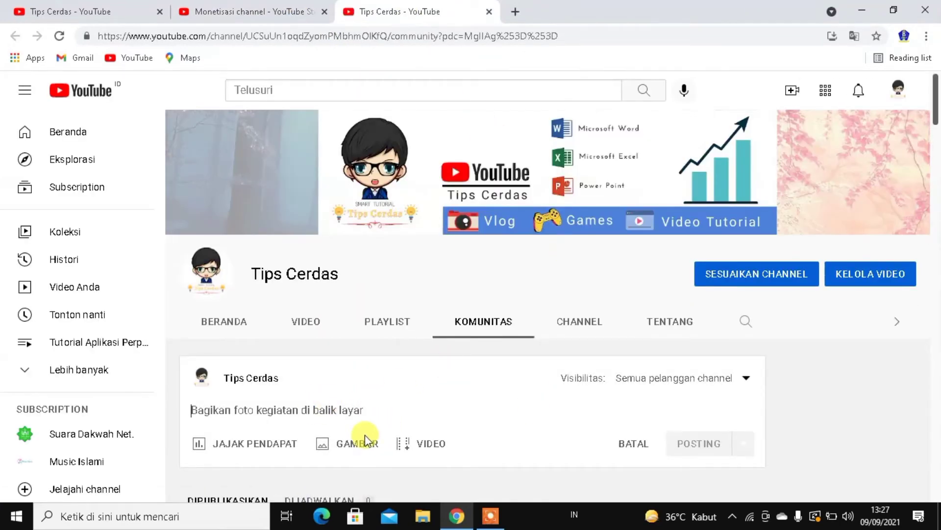
Attach the channel's own video "Cara Mudah Membuat Perpustakaan Digital Gratis dengan SLIMS 9 Bulian Portabel" to the community post
{"action": "left_click", "coordinate": [431, 446]}
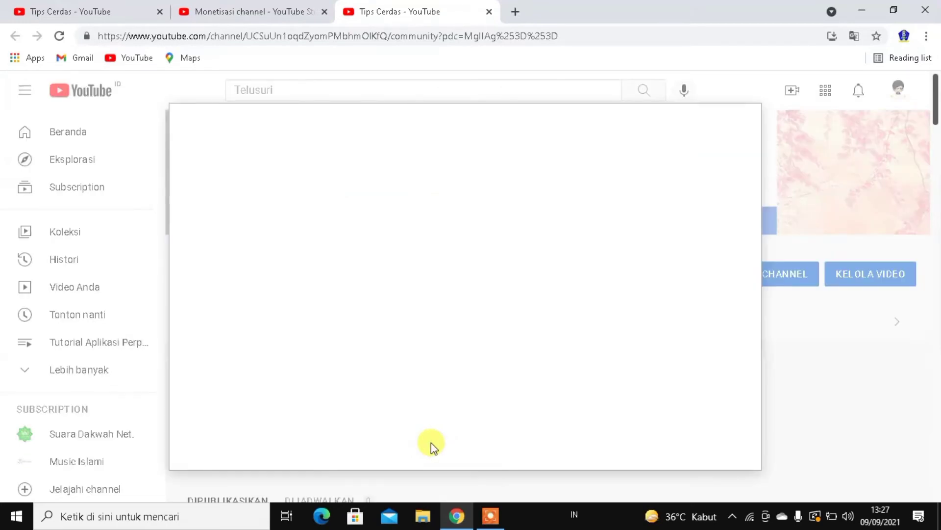
{"action": "left_click", "coordinate": [330, 192]}
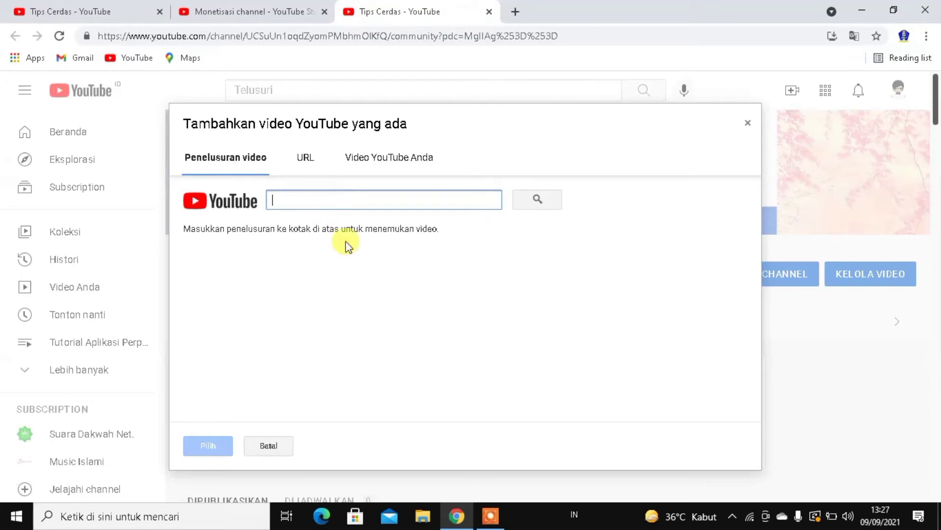
{"action": "left_click", "coordinate": [360, 169]}
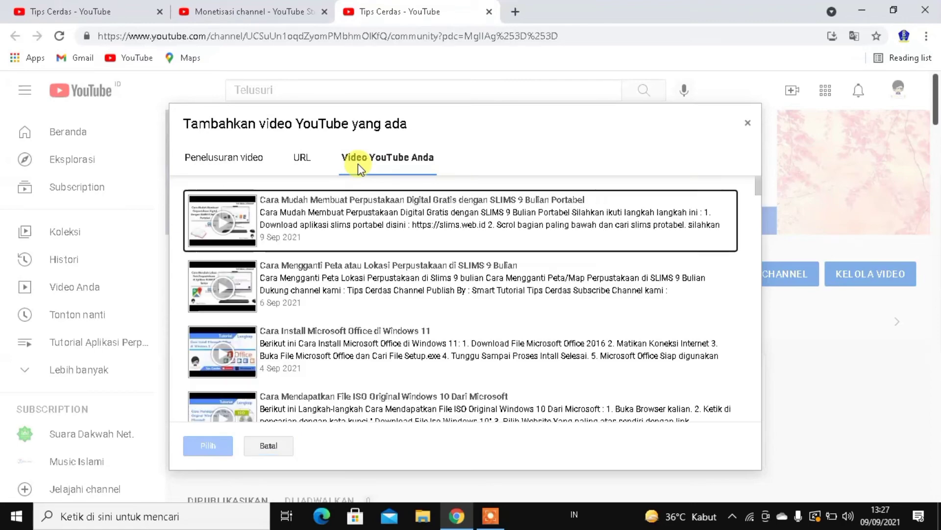
{"action": "left_click", "coordinate": [318, 214]}
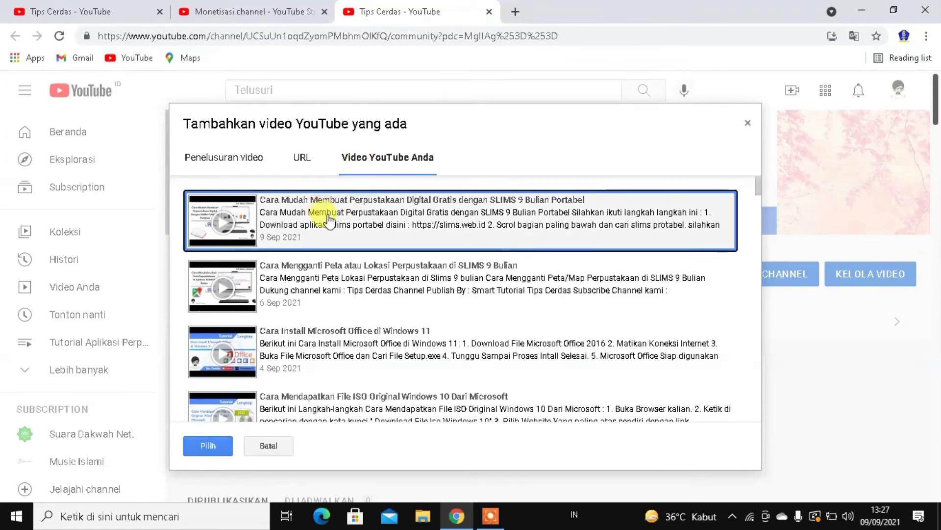
{"action": "left_click", "coordinate": [212, 443]}
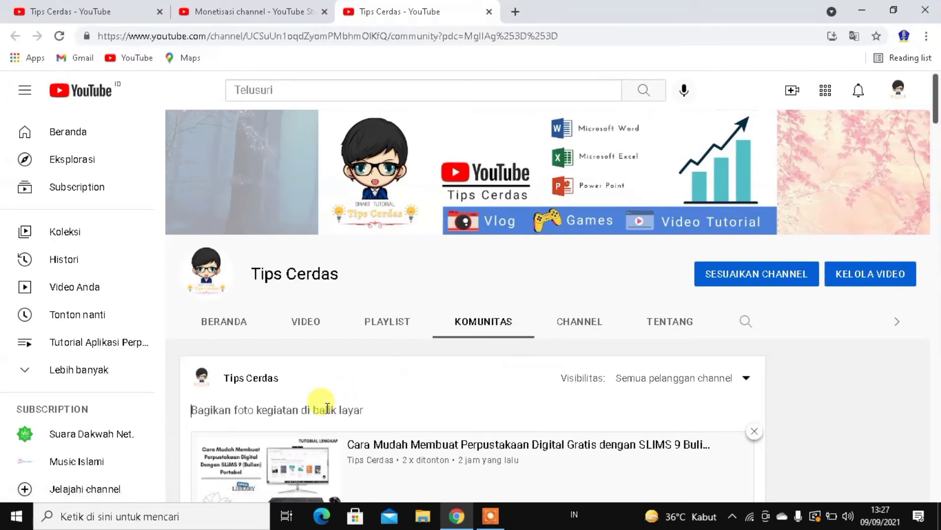
Write "Mari Belajar dengan Kami !!!" as the community post's text and publish it for all channel members
{"action": "type", "text": "Mari Belajar dengan"}
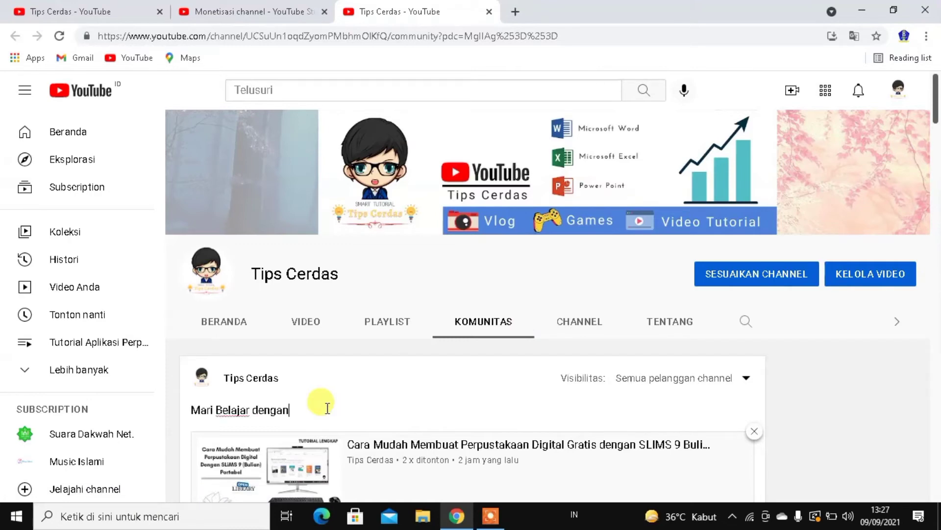
{"action": "type", "text": " Kami !!!"}
{"action": "scroll", "coordinate": [934, 317], "scroll_direction": "down", "scroll_amount": 3}
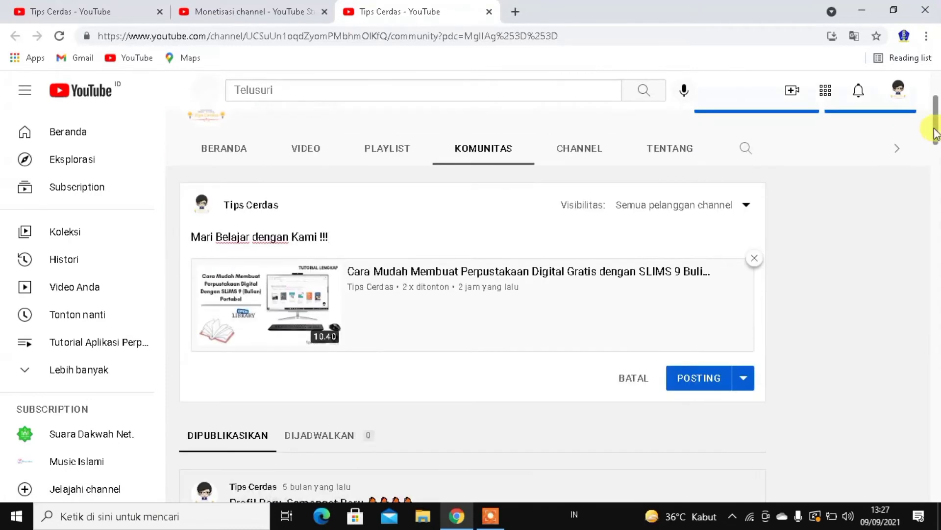
{"action": "left_click", "coordinate": [709, 379]}
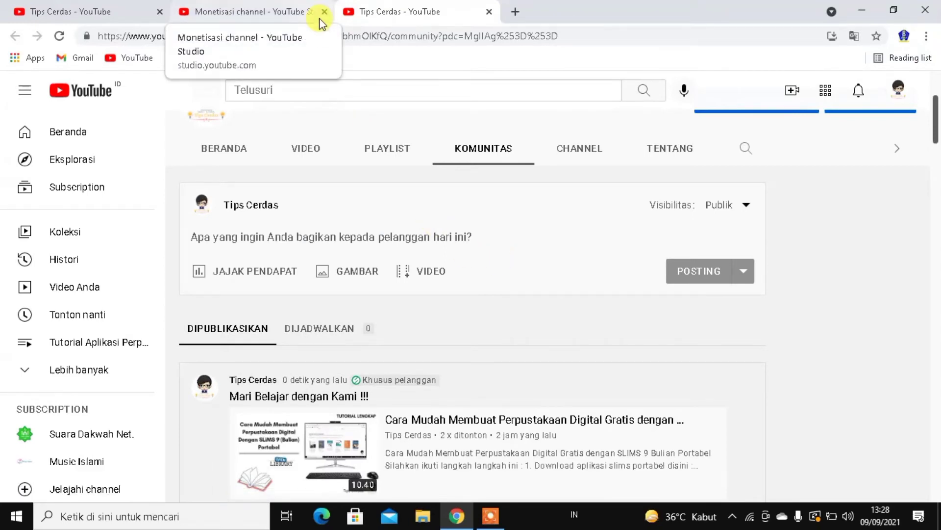
Mark the new-member welcome post section as done in YouTube Studio and activate channel memberships
{"action": "left_click", "coordinate": [264, 7]}
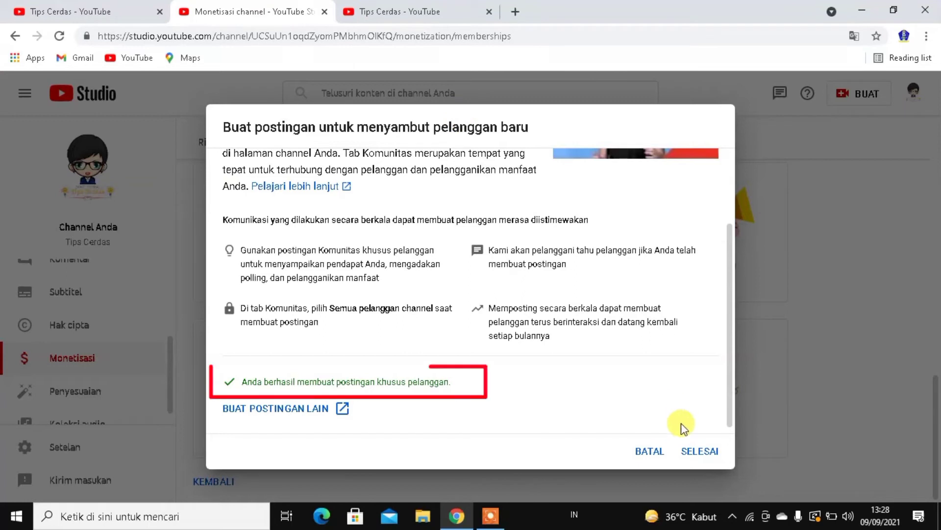
{"action": "left_click", "coordinate": [701, 451]}
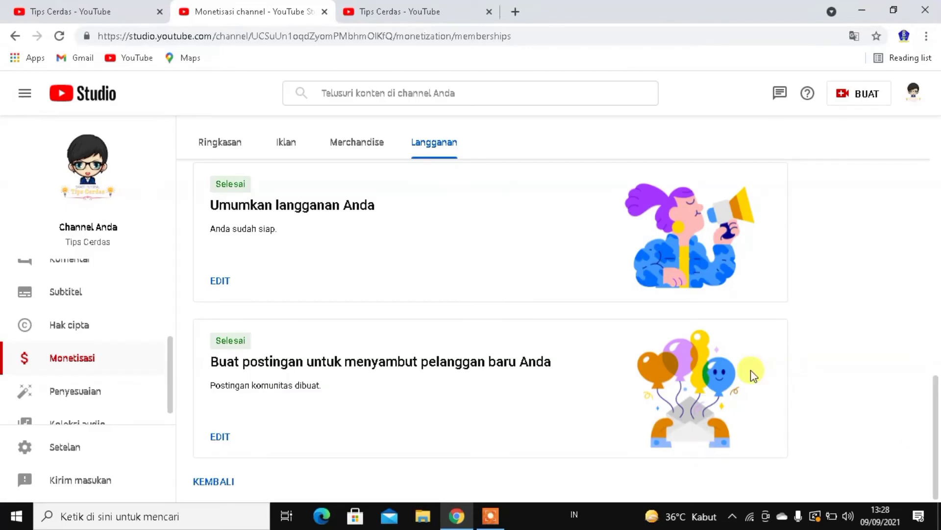
{"action": "left_click_drag", "start_coordinate": [933, 399], "coordinate": [935, 191]}
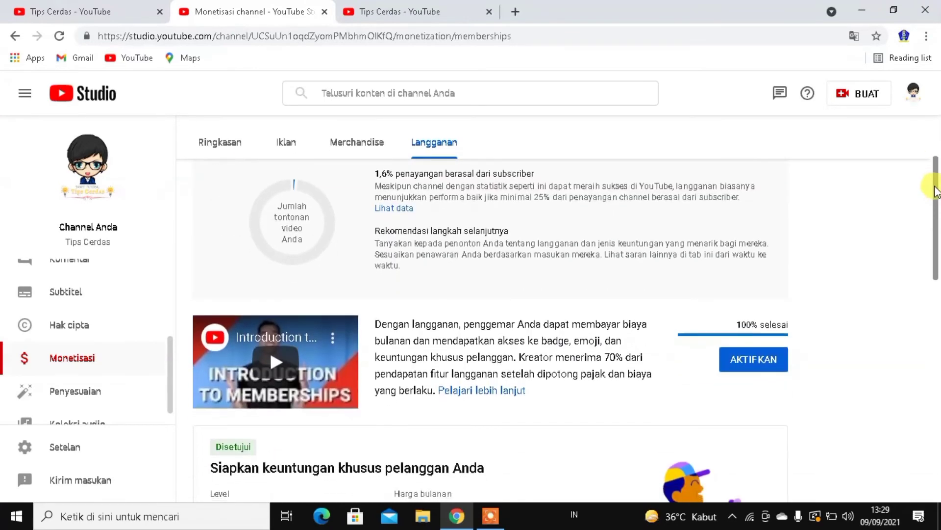
{"action": "left_click", "coordinate": [766, 369]}
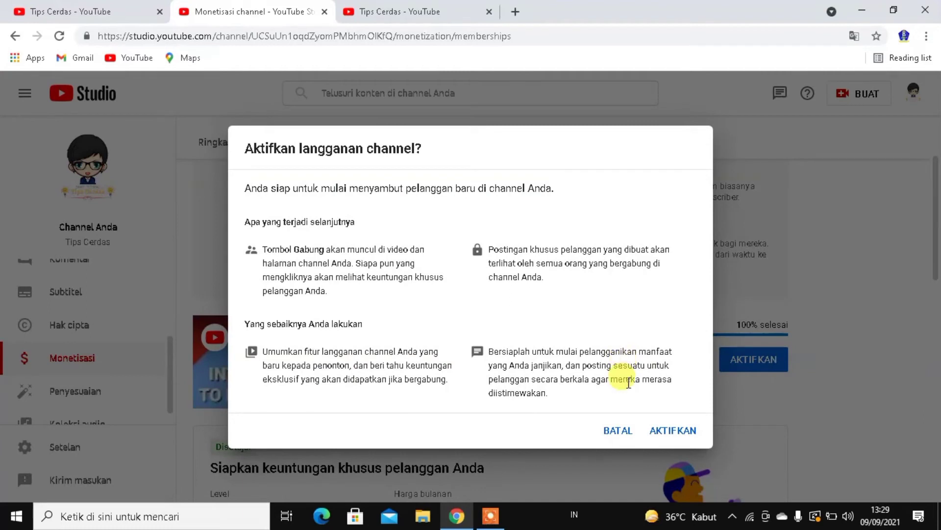
{"action": "left_click", "coordinate": [664, 431]}
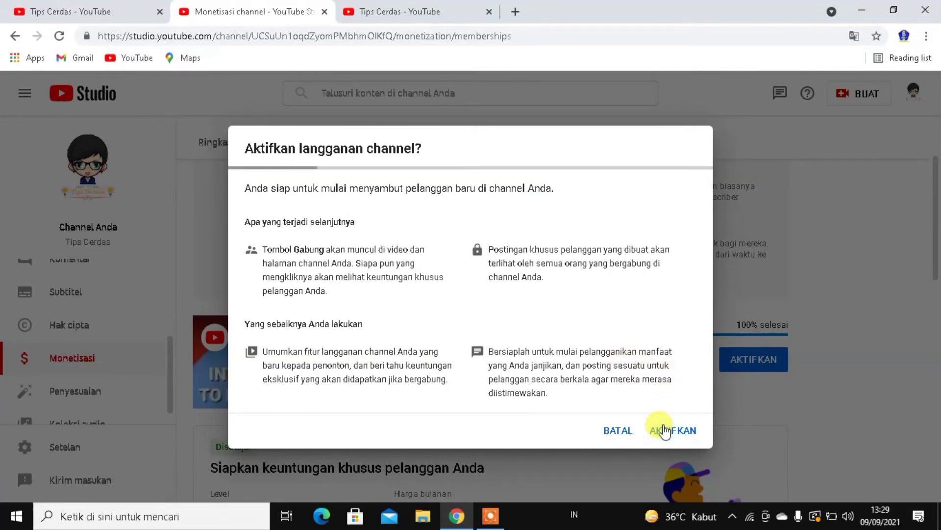